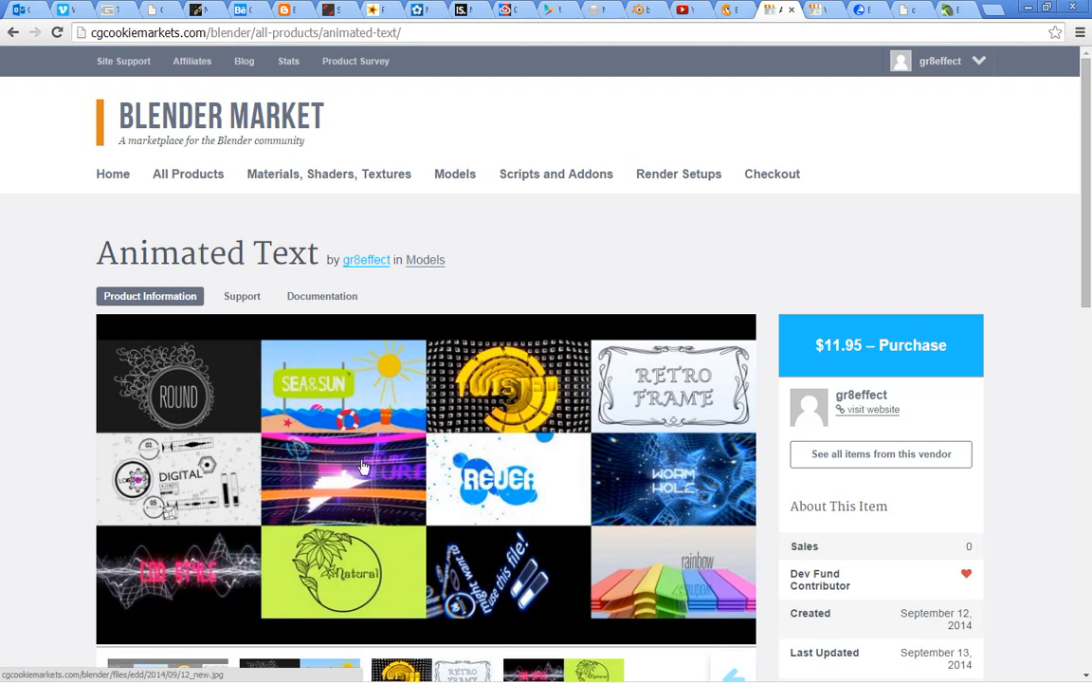
Switch to Blender and preview the FAILURE text animation in the camera view from the first frame.
left_click(220, 668)
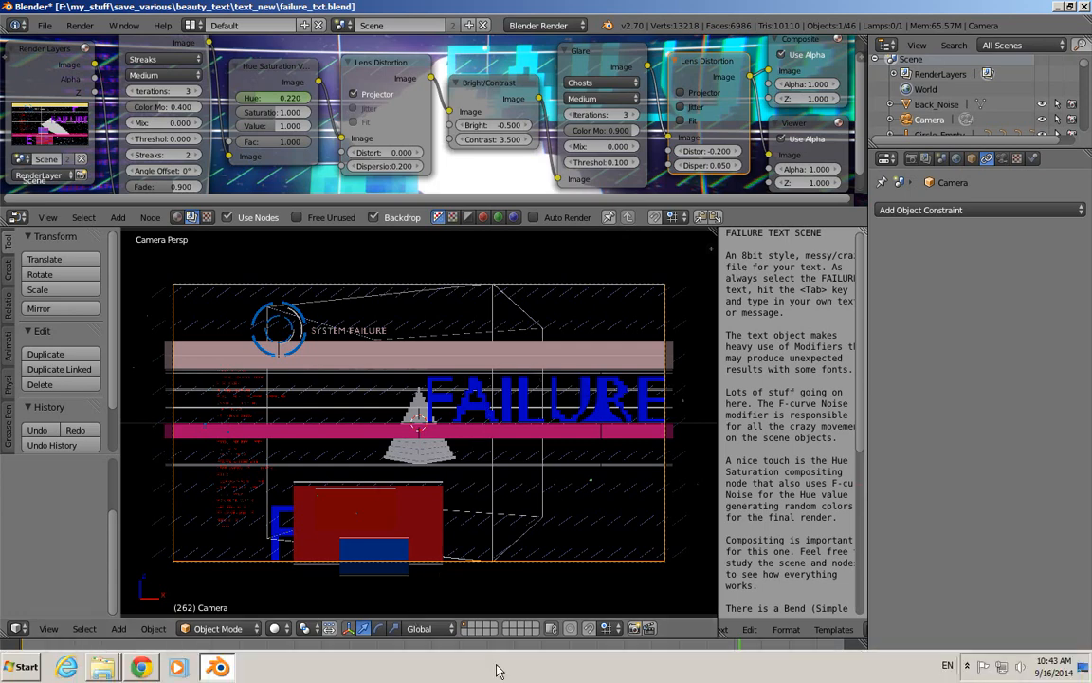
left_click(496, 671)
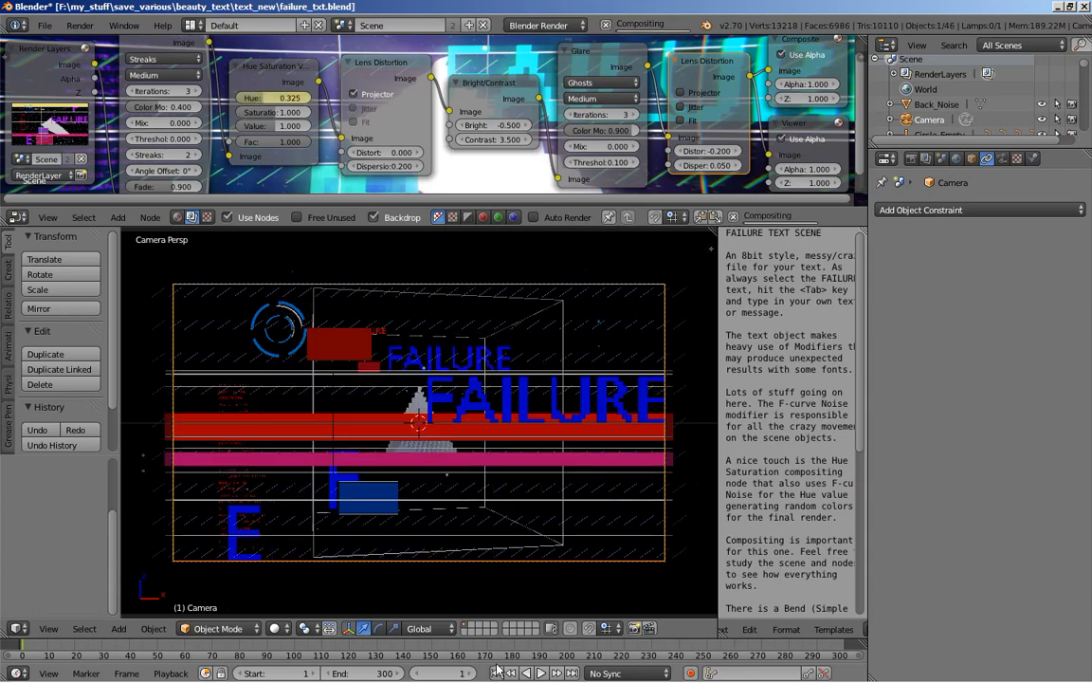
key("alt+a")
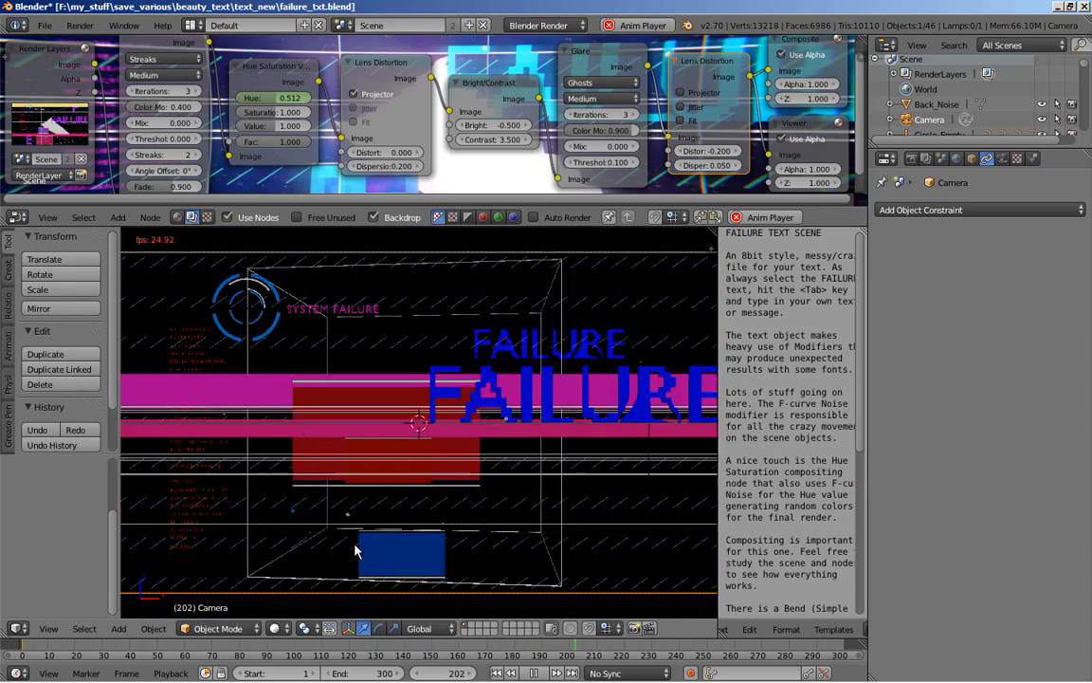
key("alt+a")
Replace the wording of the large FAILURE text object with "WEIRDO".
scroll(500, 501, "down", 2)
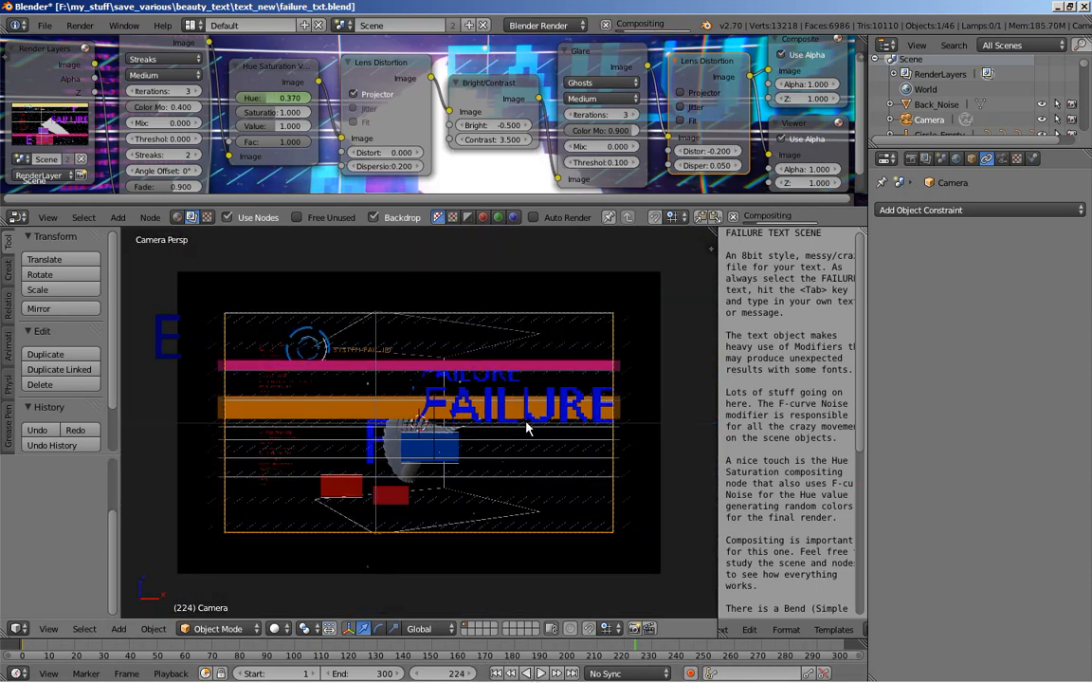
right_click(527, 427)
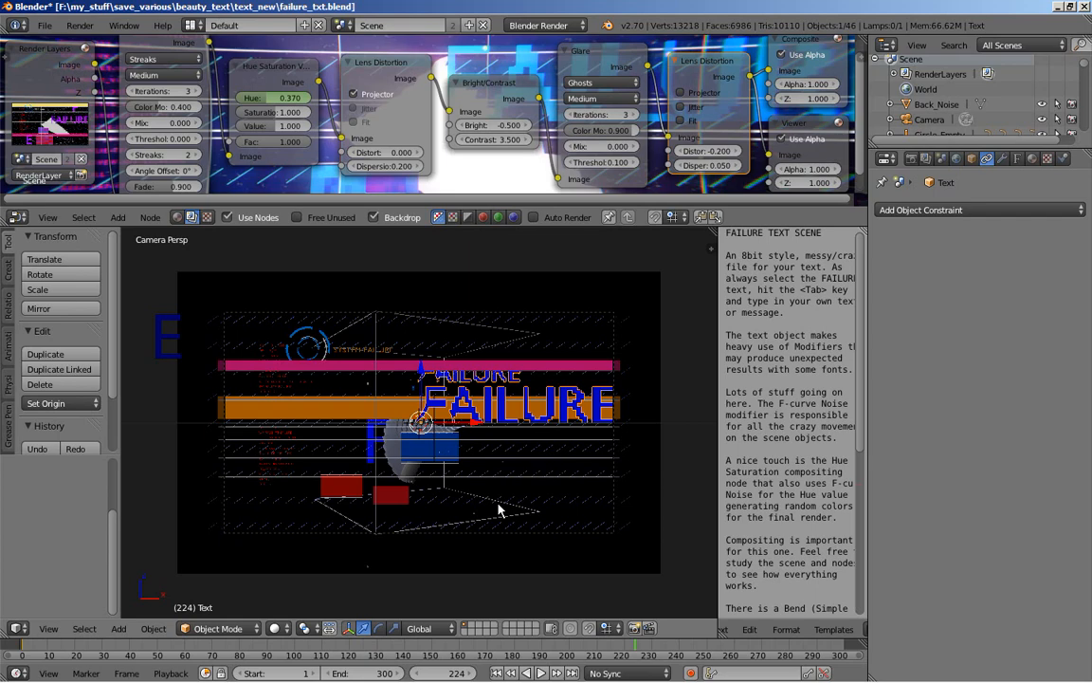
key("Tab")
key("BackSpace")
key("BackSpace")
key("BackSpace")
key("BackSpace")
key("BackSpace")
key("BackSpace")
key("BackSpace")
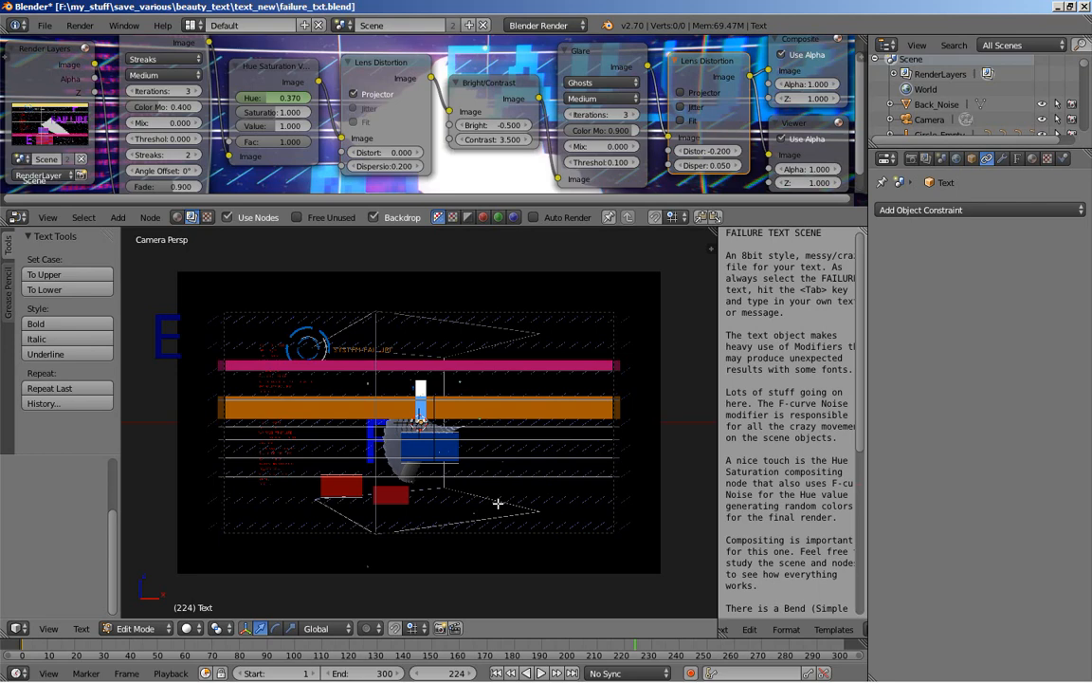
type("WEI")
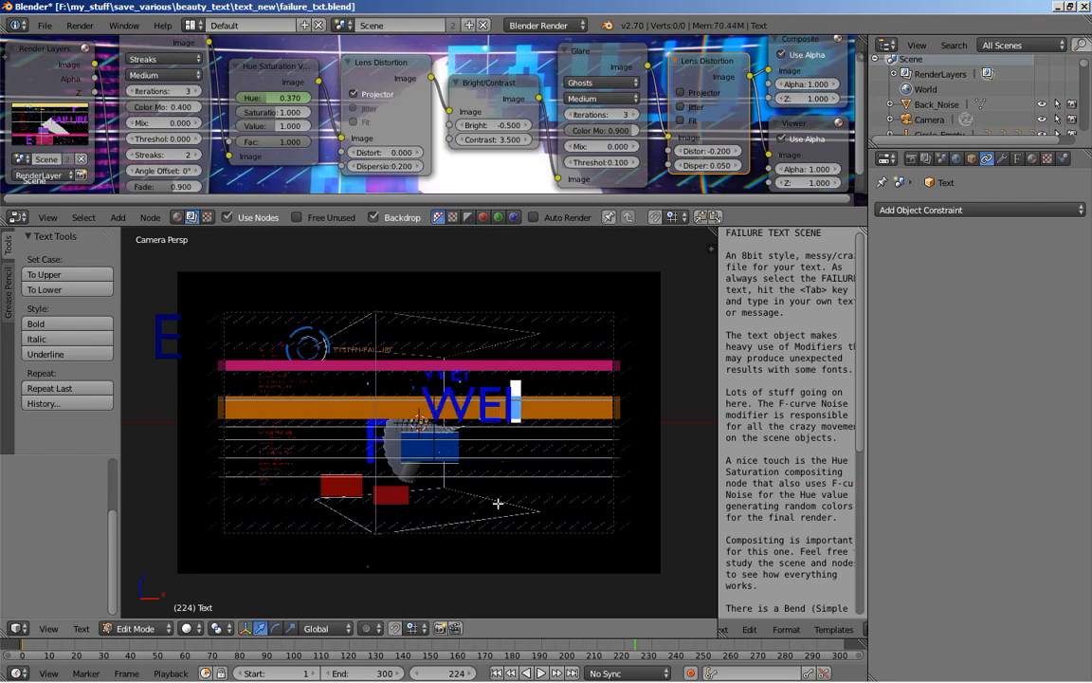
type("RDO")
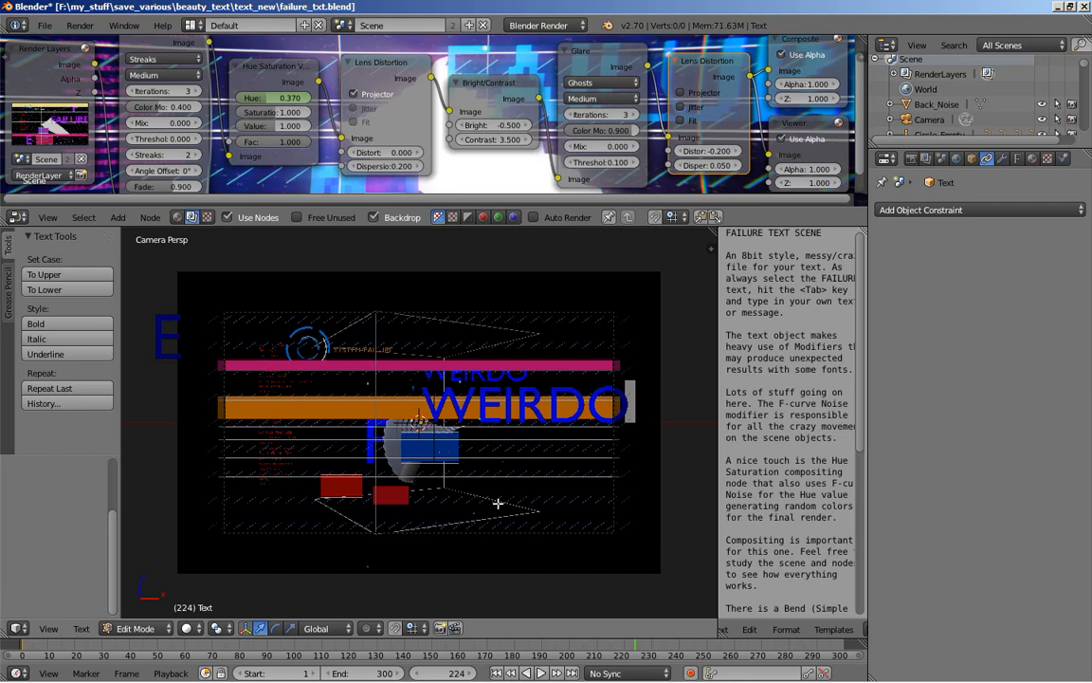
key("Tab")
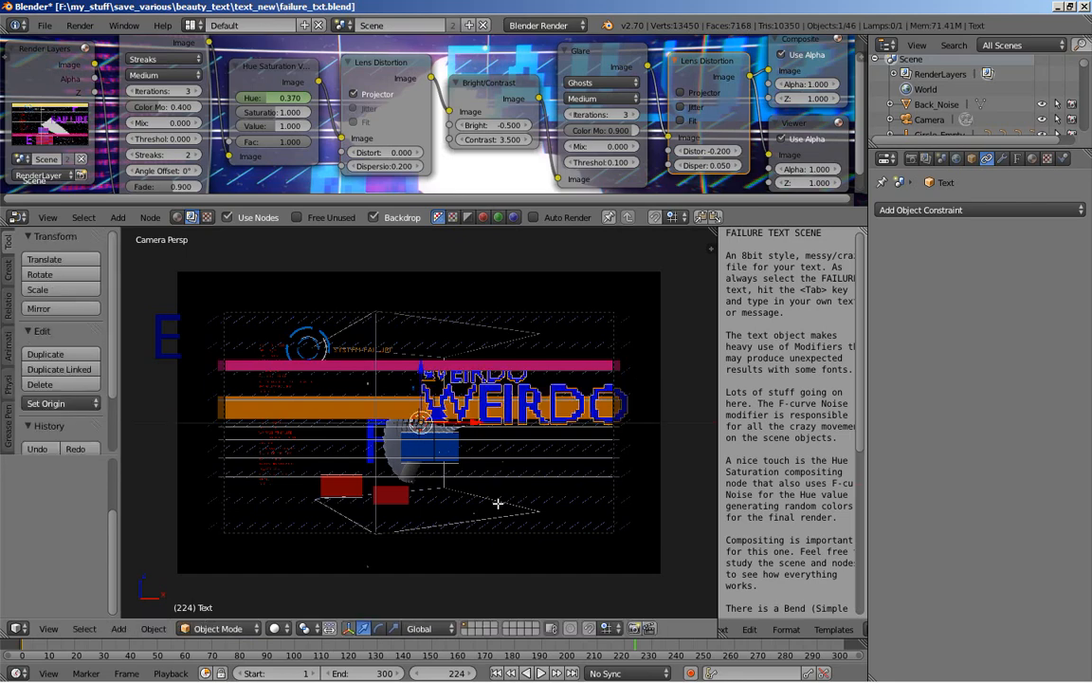
Play the animation from frame 1 to preview the edited text, then stop it.
left_click(509, 671)
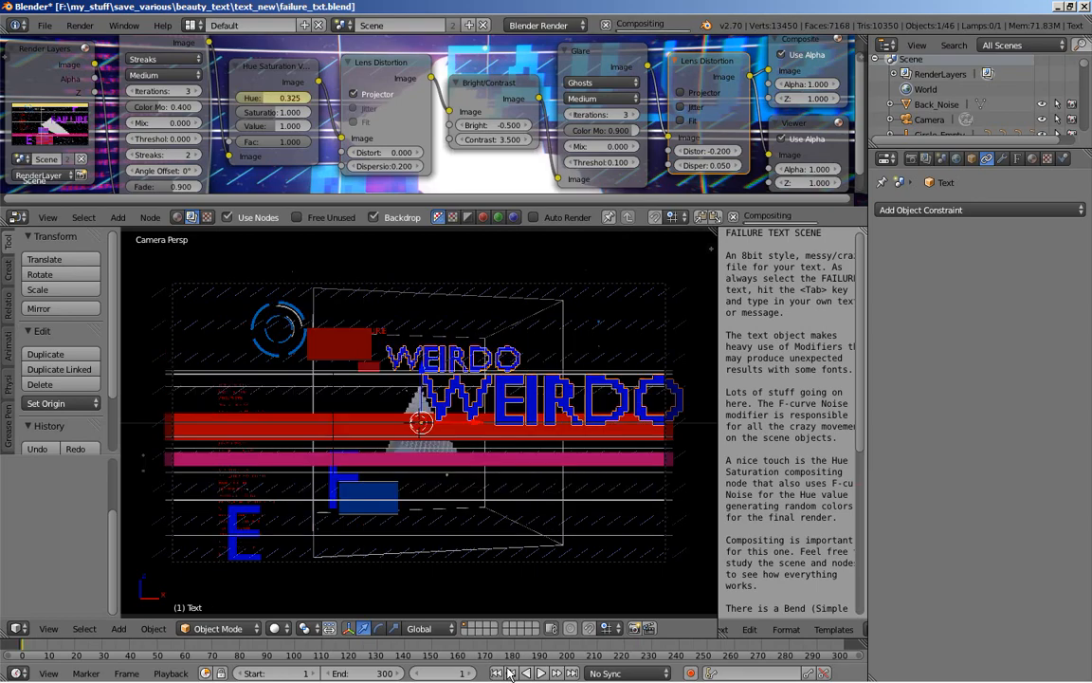
left_click(543, 673)
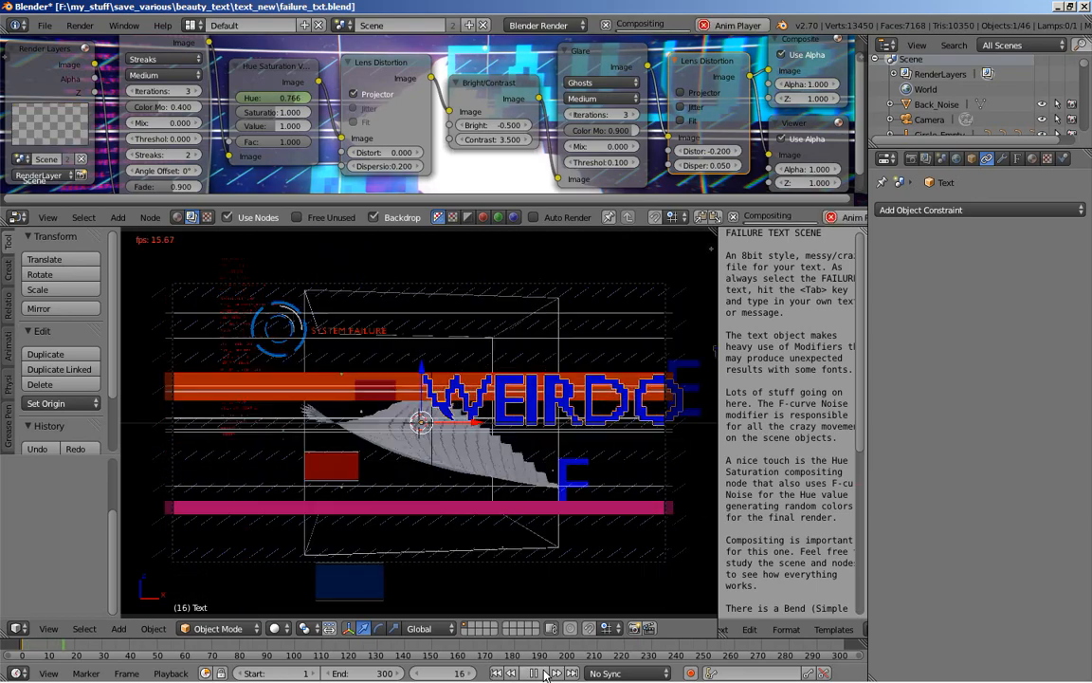
left_click(544, 672)
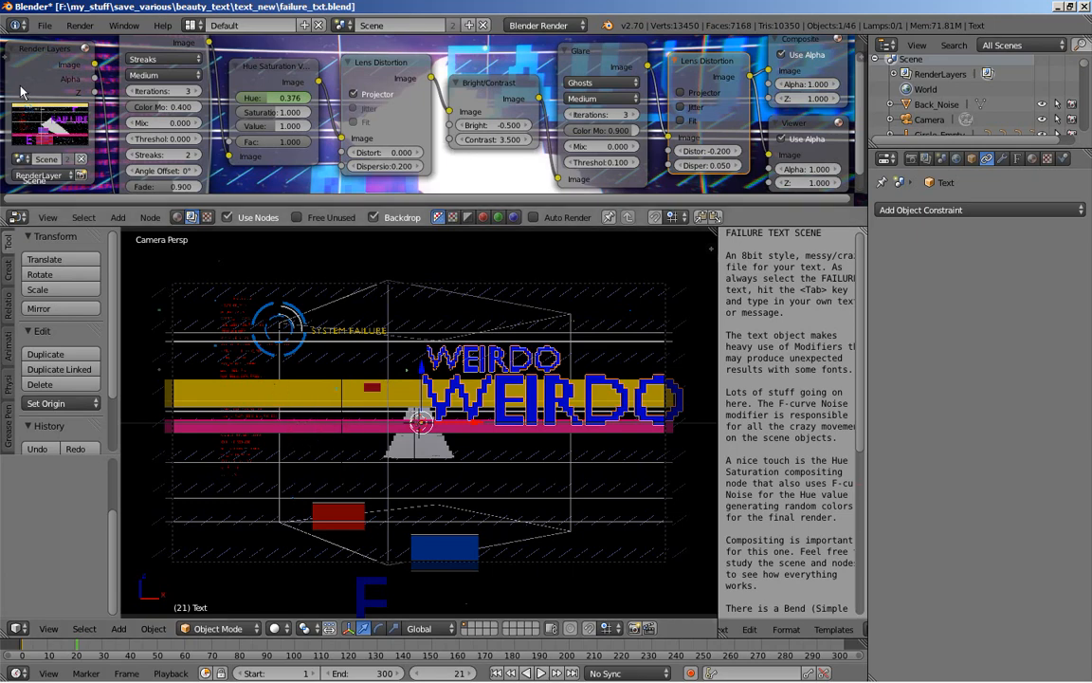
Start a new file from the default scene and delete the default cube.
left_click(44, 26)
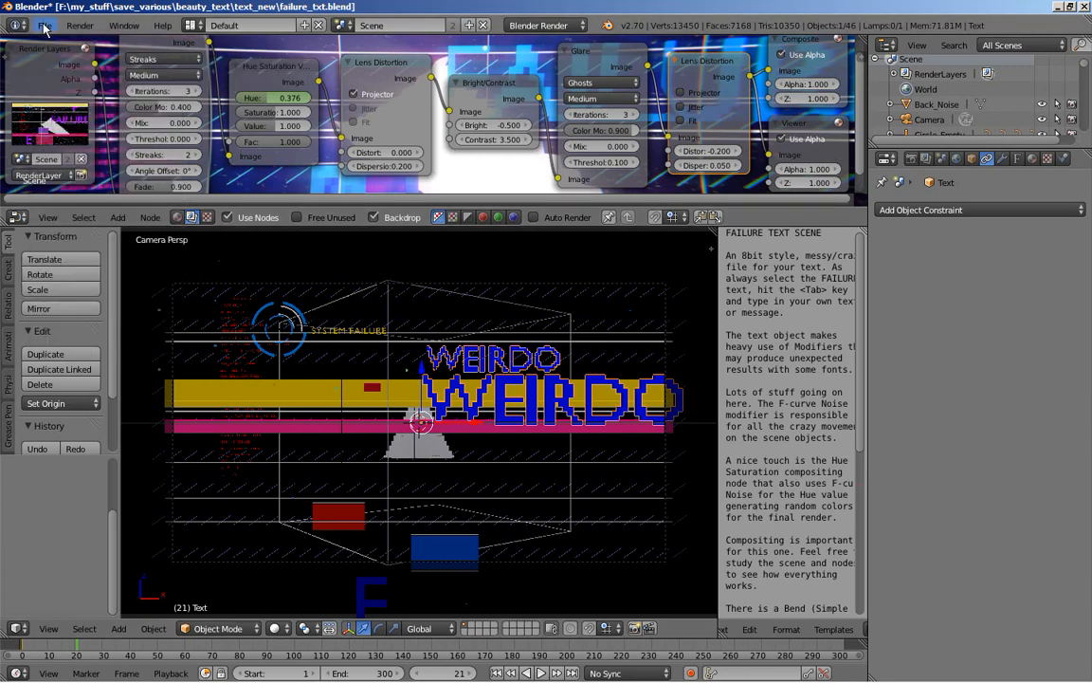
left_click(45, 26)
left_click(57, 44)
left_click(60, 51)
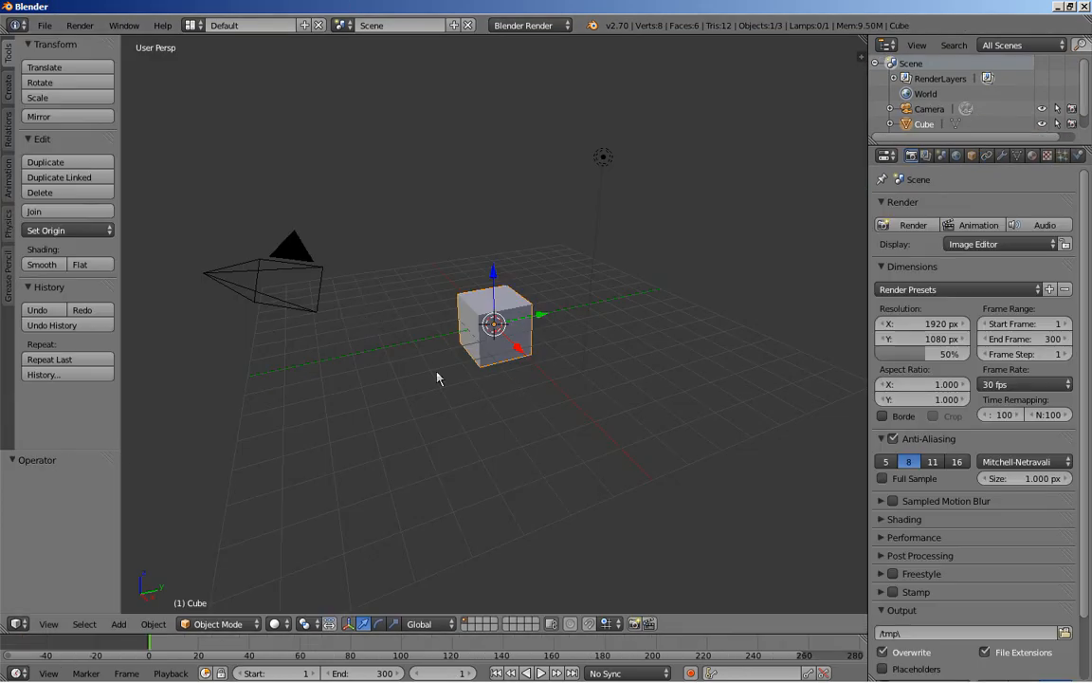
key("x")
left_click(529, 420)
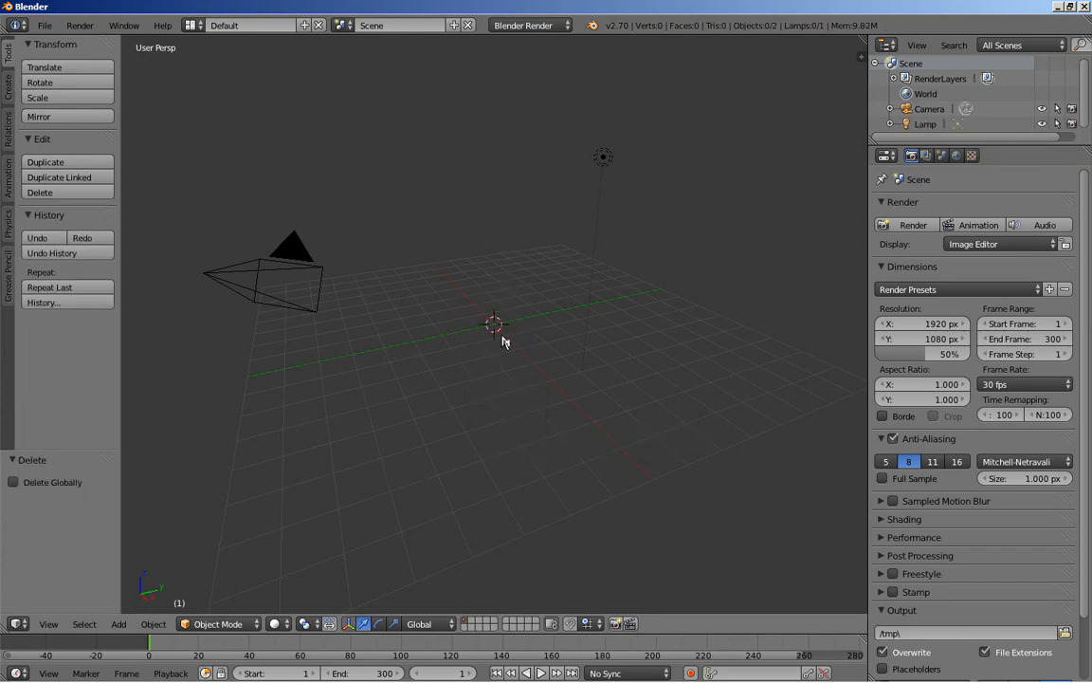
Add a plane in the top view and delete only its face, keeping the four edges.
key("KP_7")
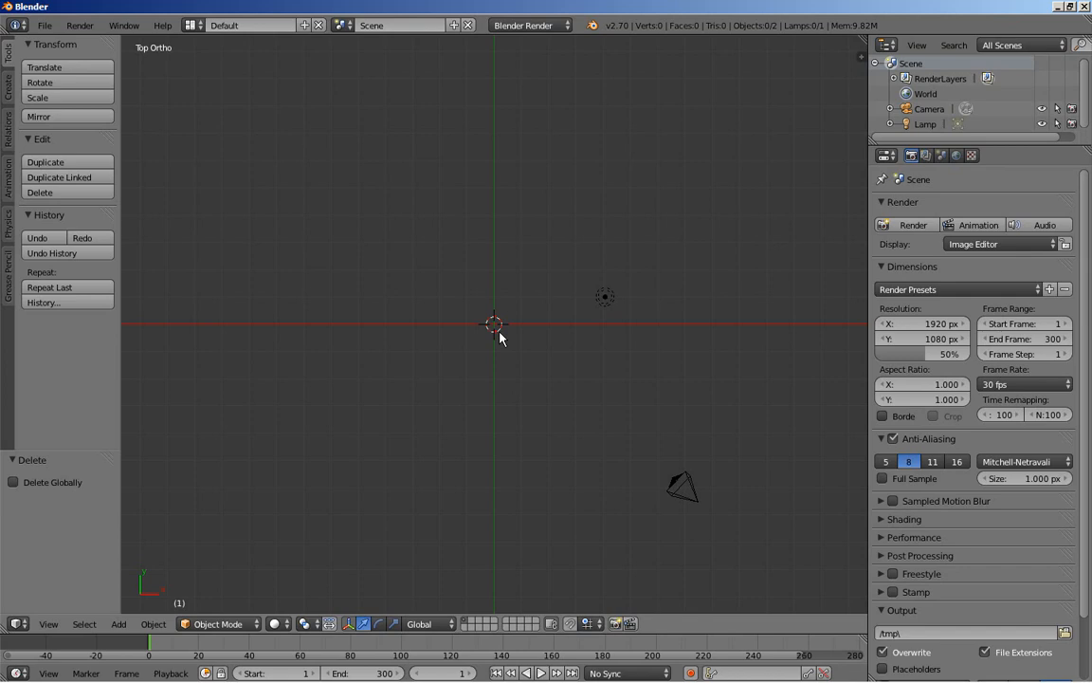
key("shift+a")
mouse_move(465, 332)
left_click(550, 332)
scroll(491, 413, "up", 8)
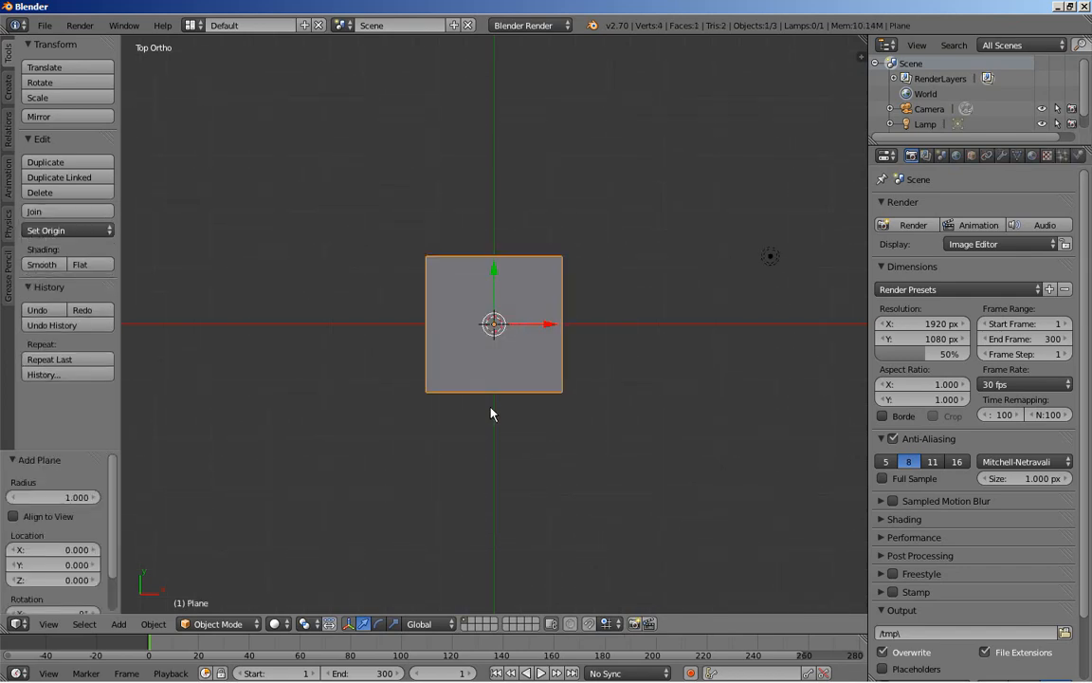
key("Tab")
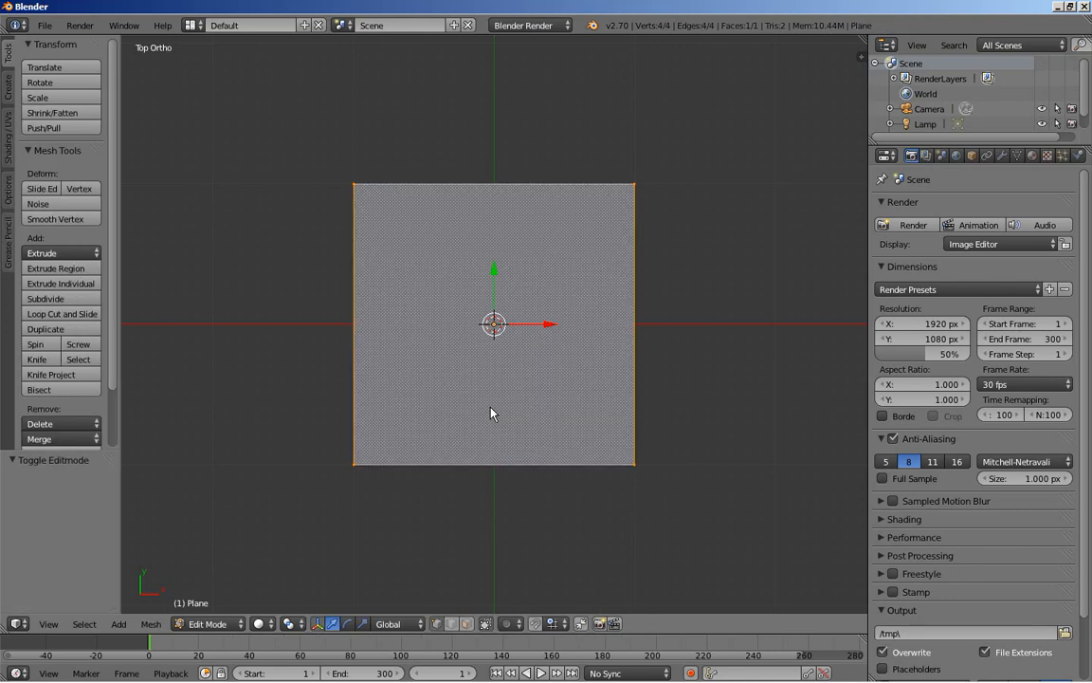
key("x")
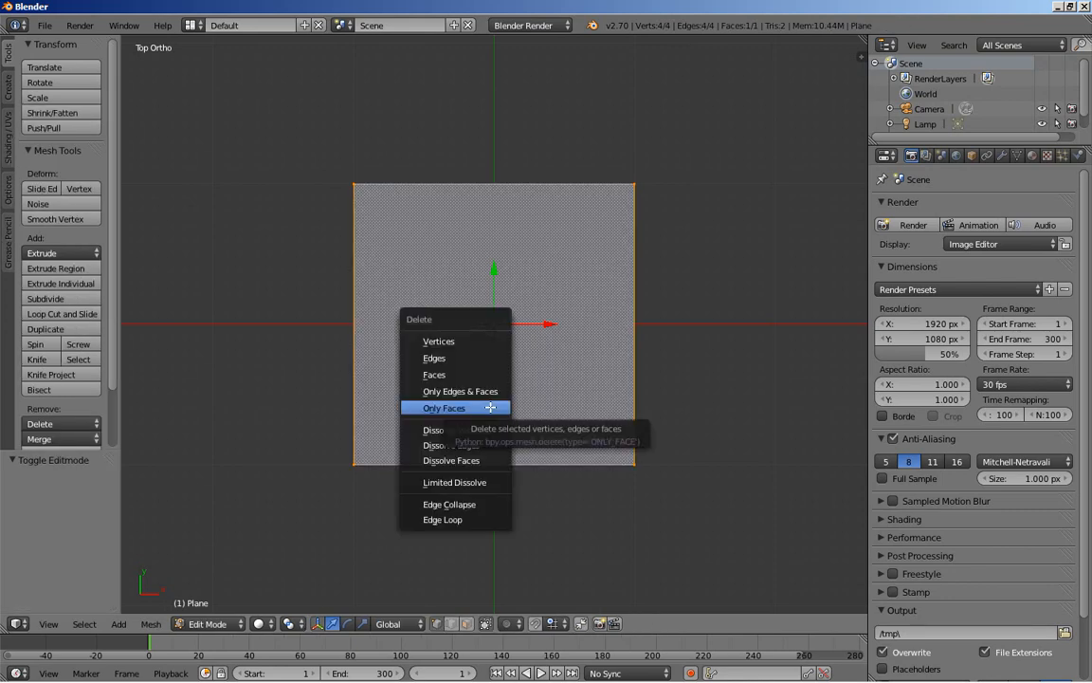
left_click(490, 408)
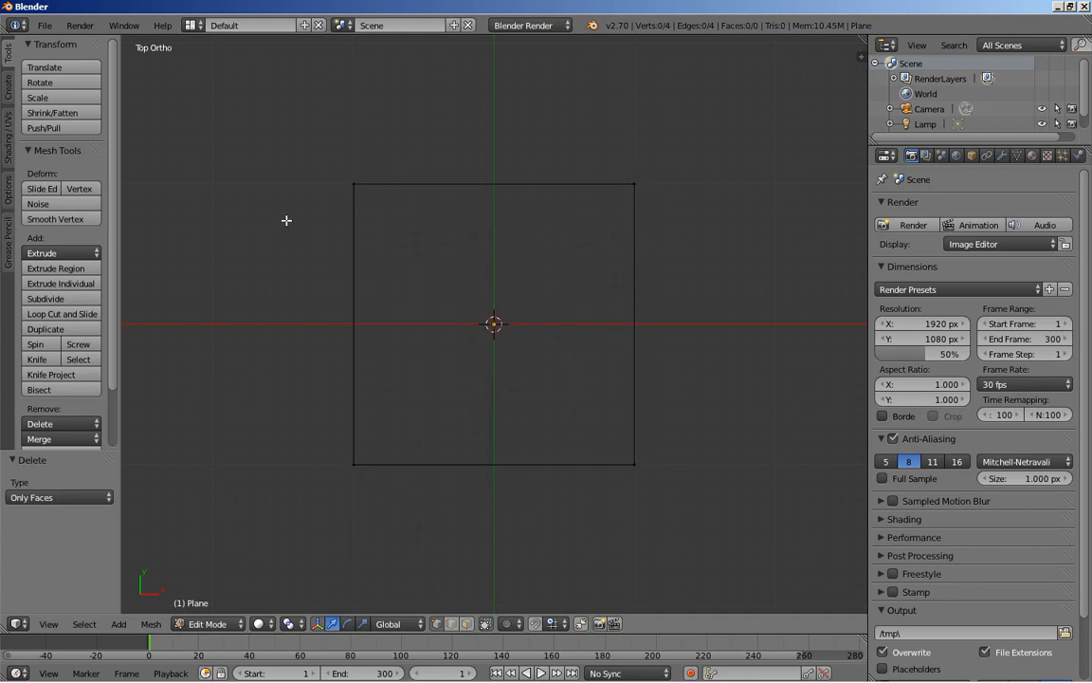
Extrude all of the square's edges in place and scale them outward by 1.1 to form a flat frame.
key("a")
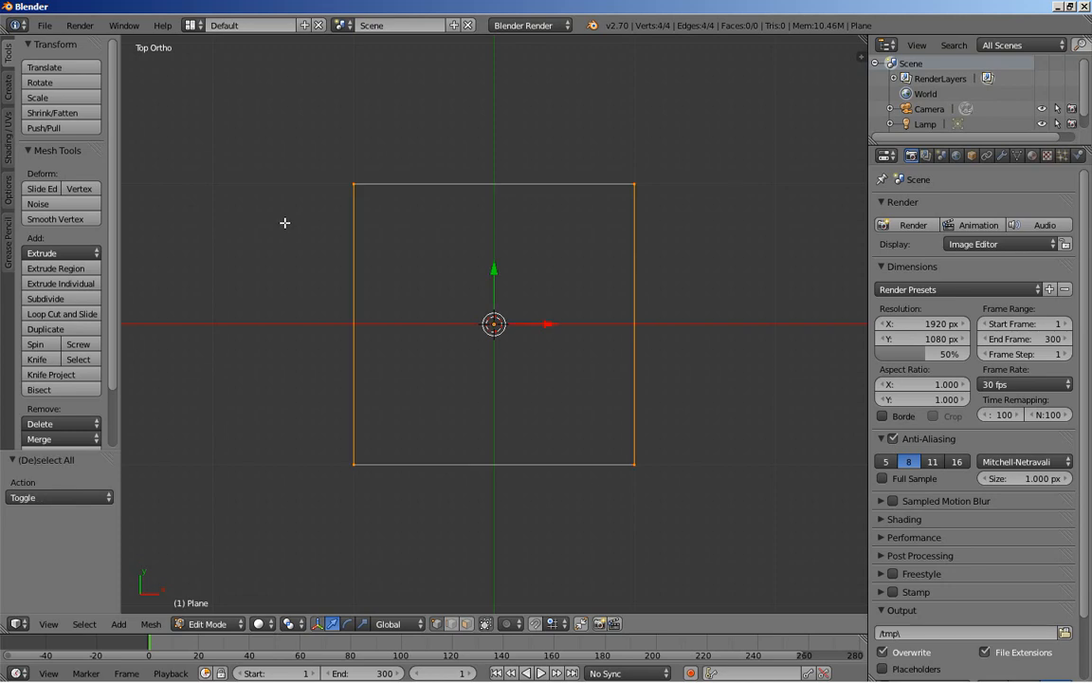
key("e")
right_click(277, 199)
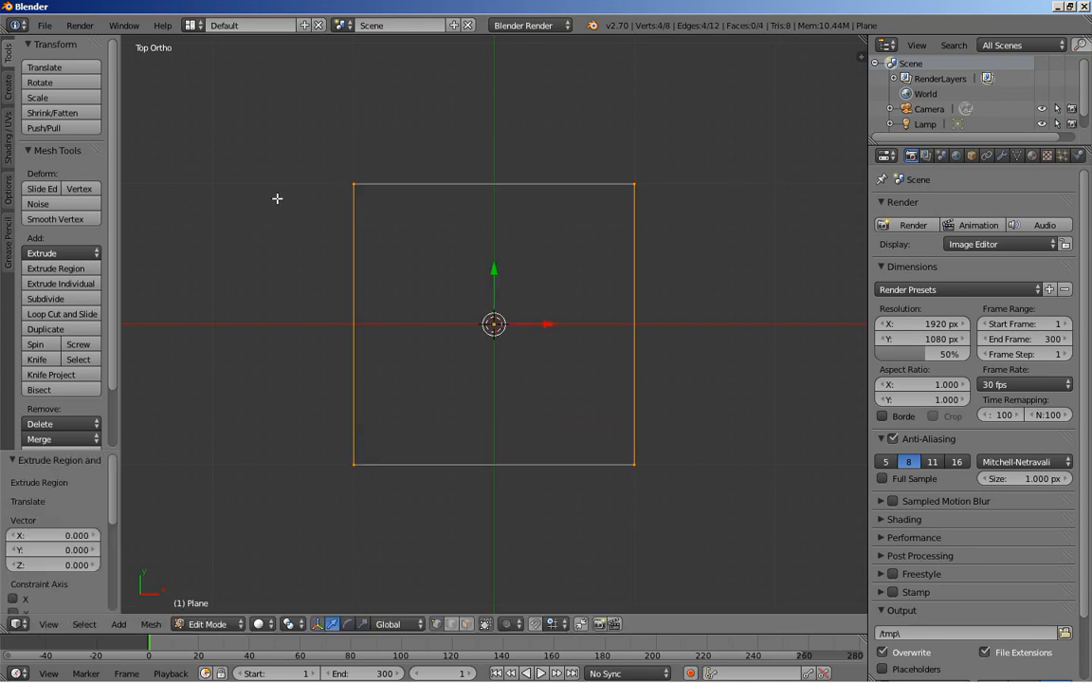
key("s")
left_click(269, 271)
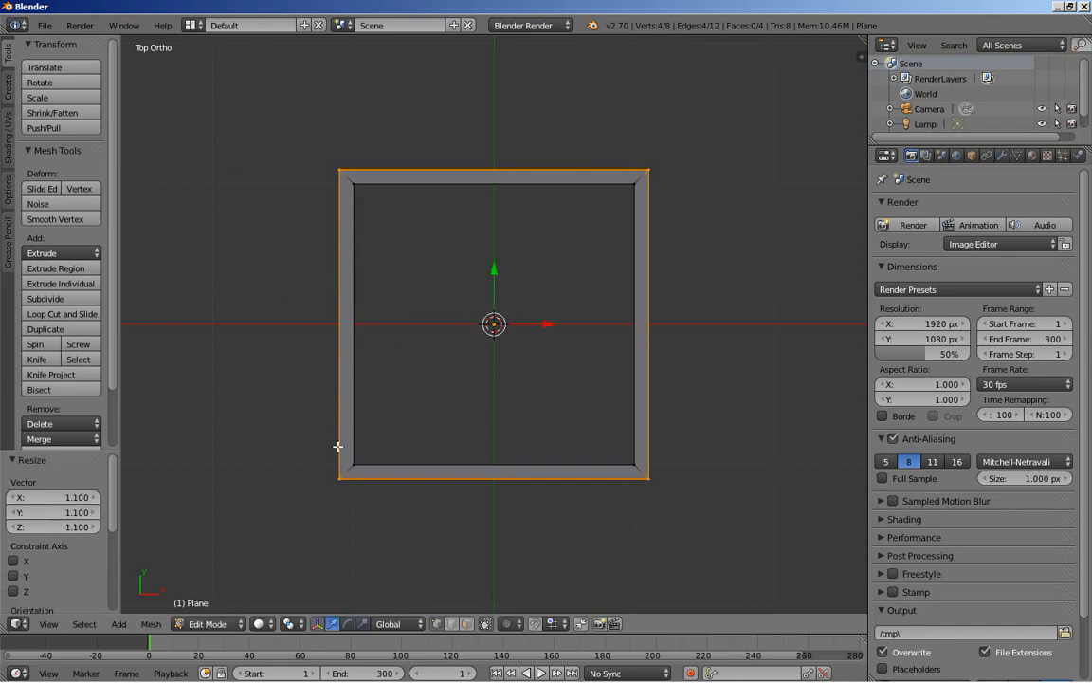
scroll(560, 220, "up", 1)
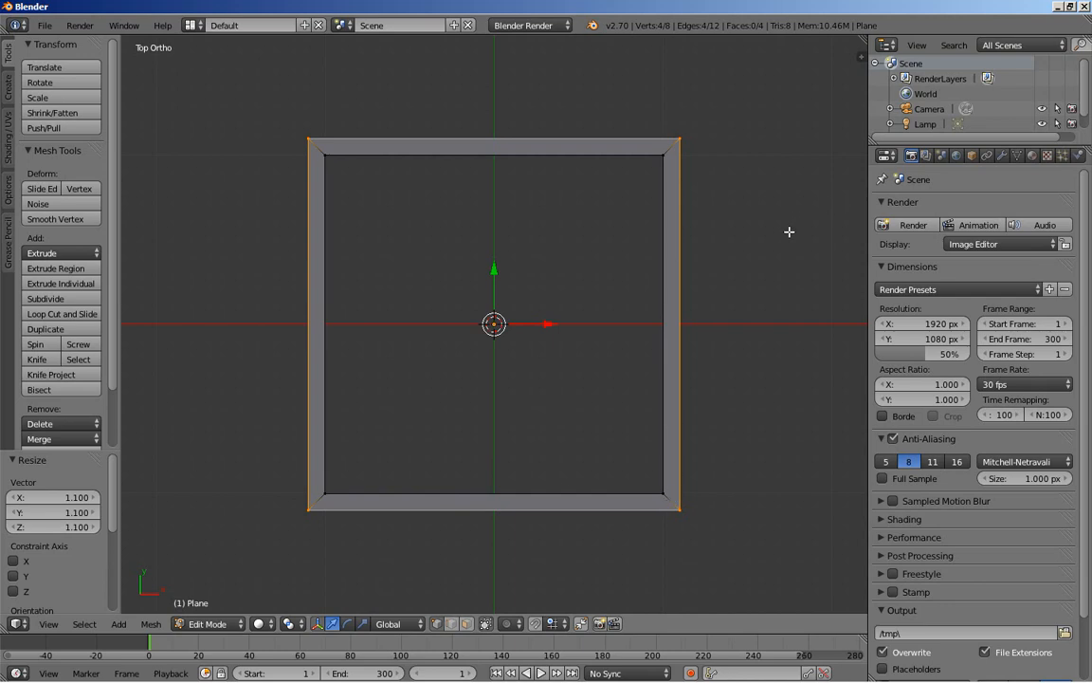
key("Tab")
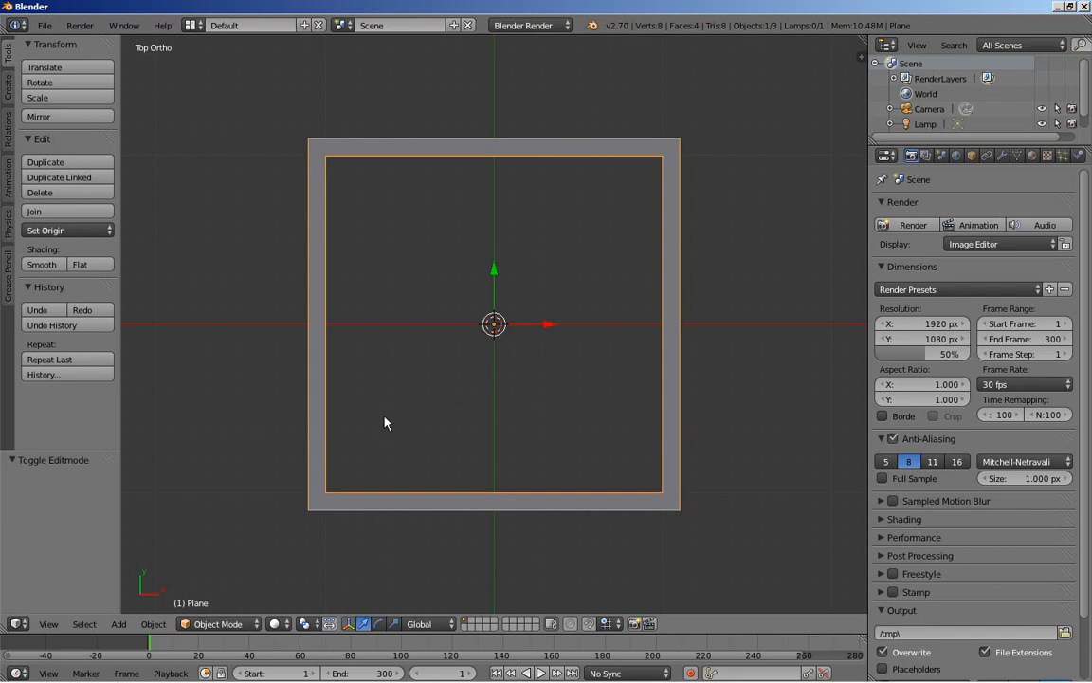
Add a second plane inside the frame and scale its mesh down to 0.1 in Edit Mode.
key("shift+a")
mouse_move(384, 422)
left_click(432, 417)
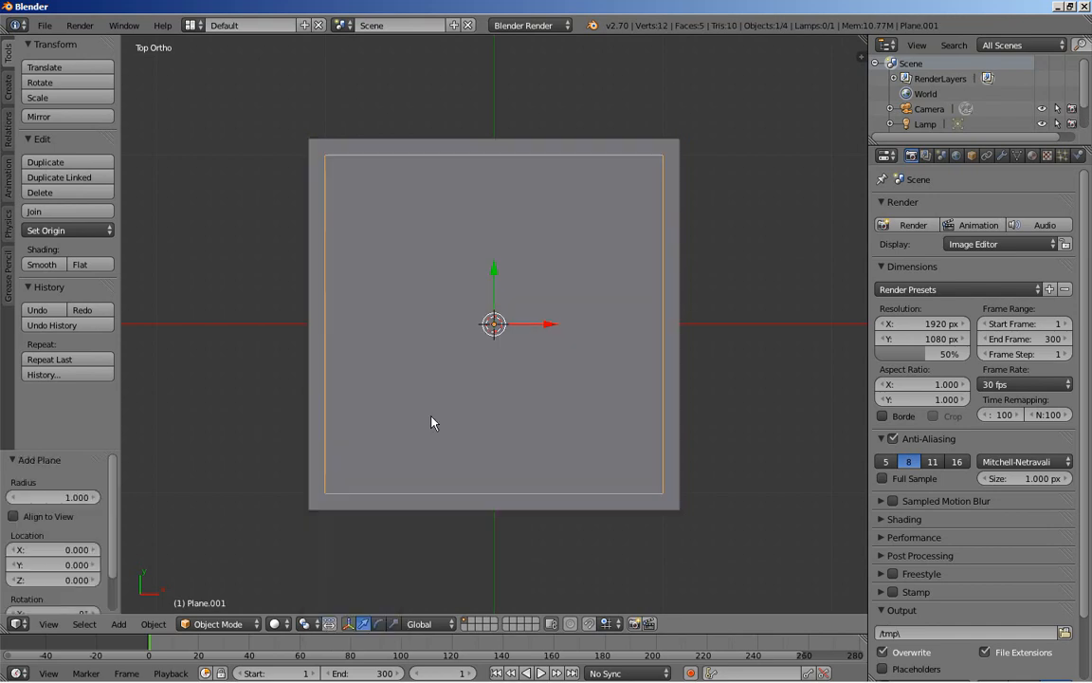
key("Tab")
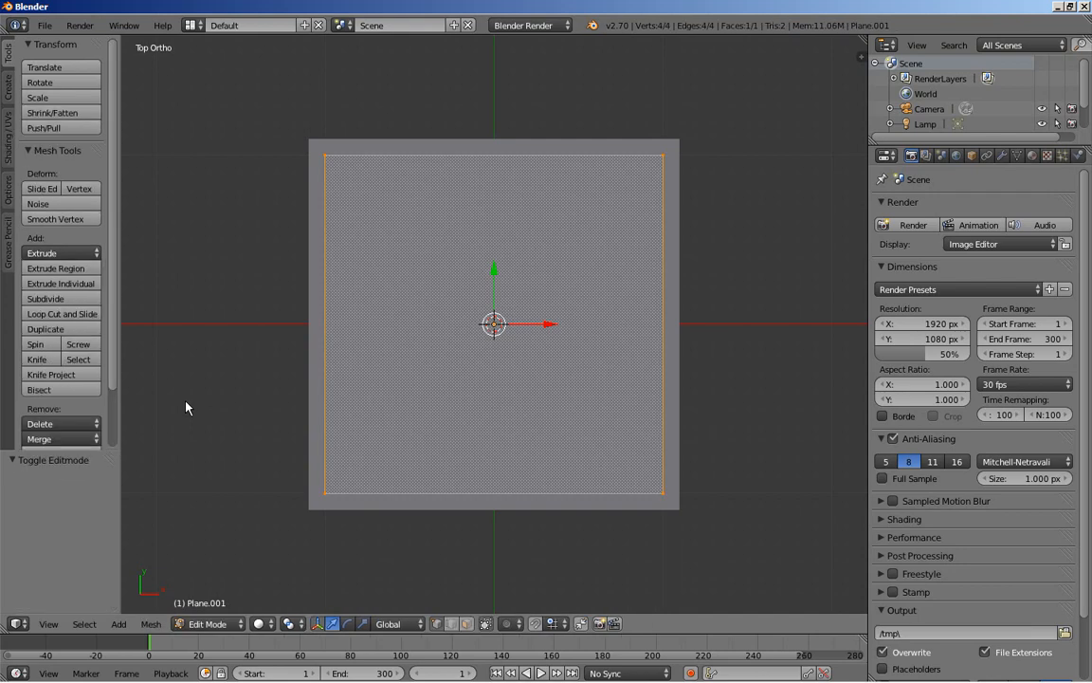
key("s")
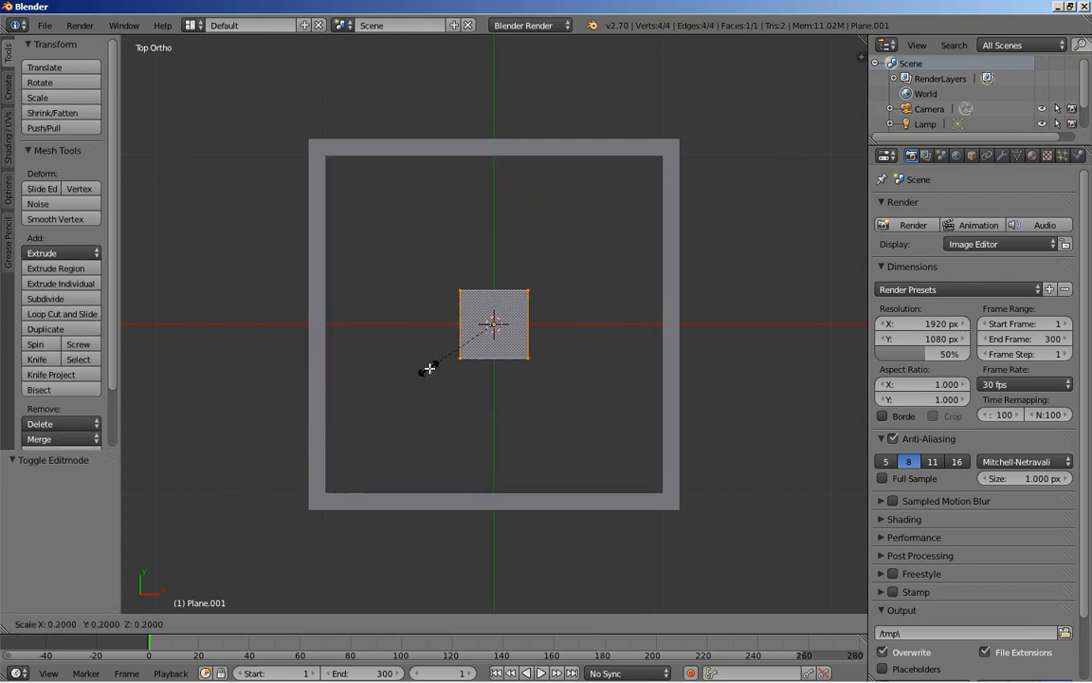
left_click(459, 355)
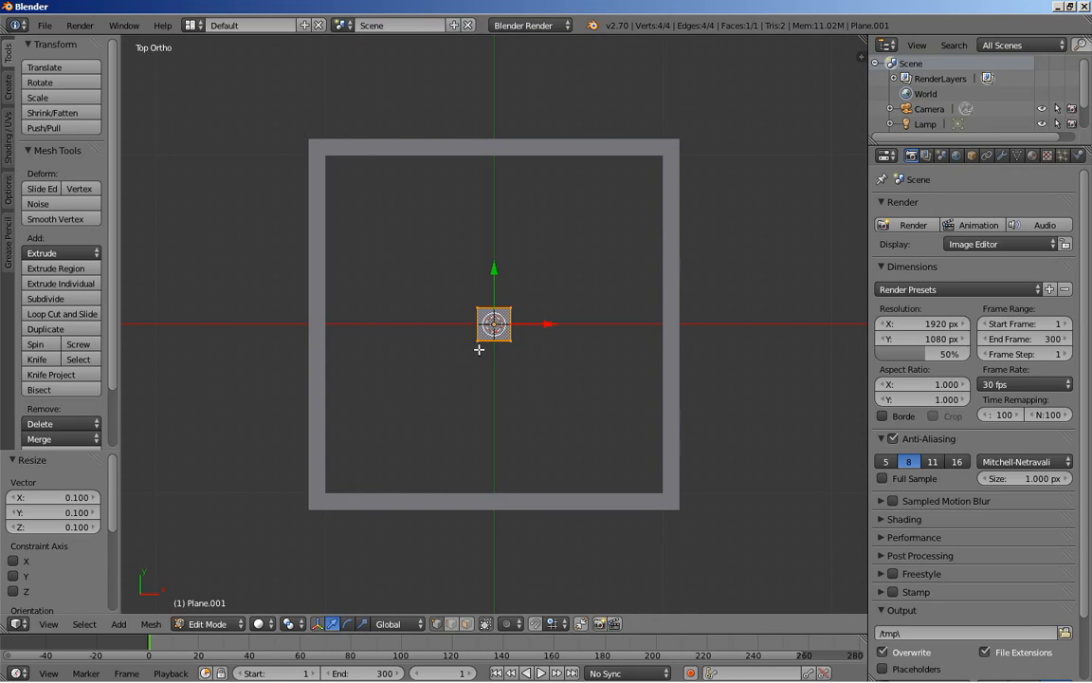
key("Tab")
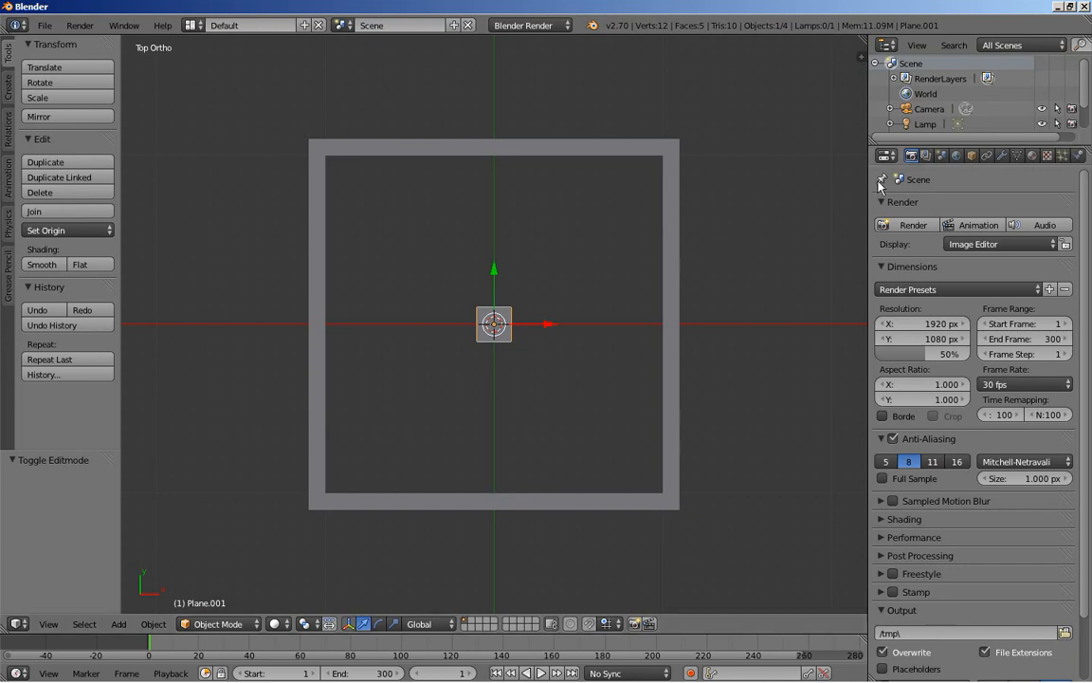
Add a Limit Location constraint to the small plane and widen the properties area to show its settings.
scroll(958, 157, "down", 2)
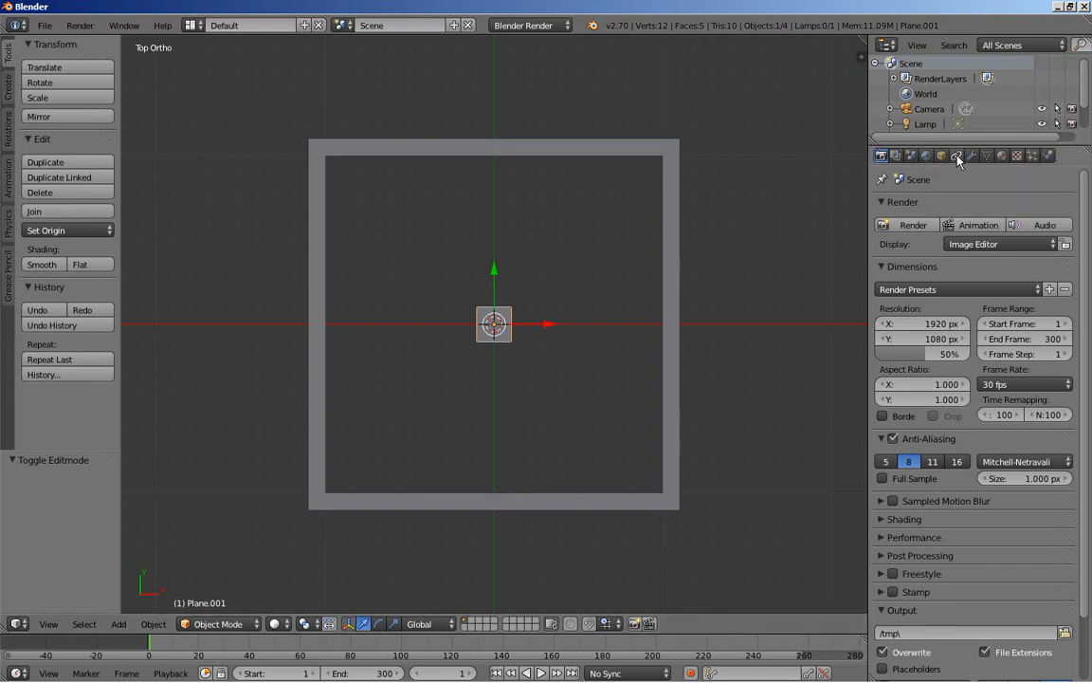
left_click(957, 156)
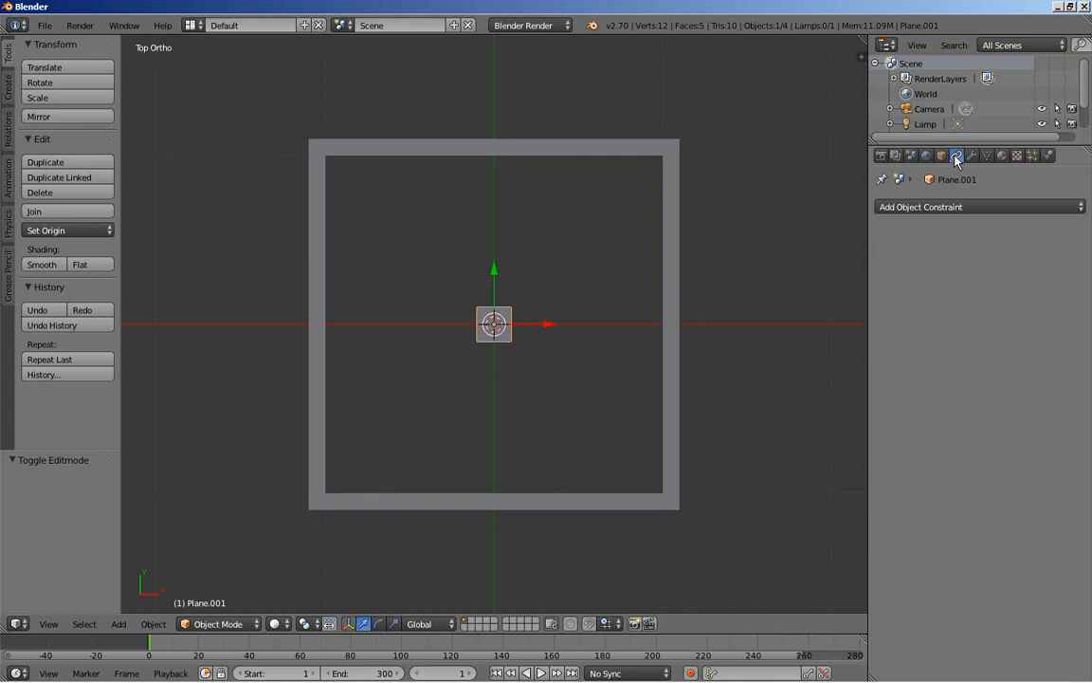
left_click(992, 208)
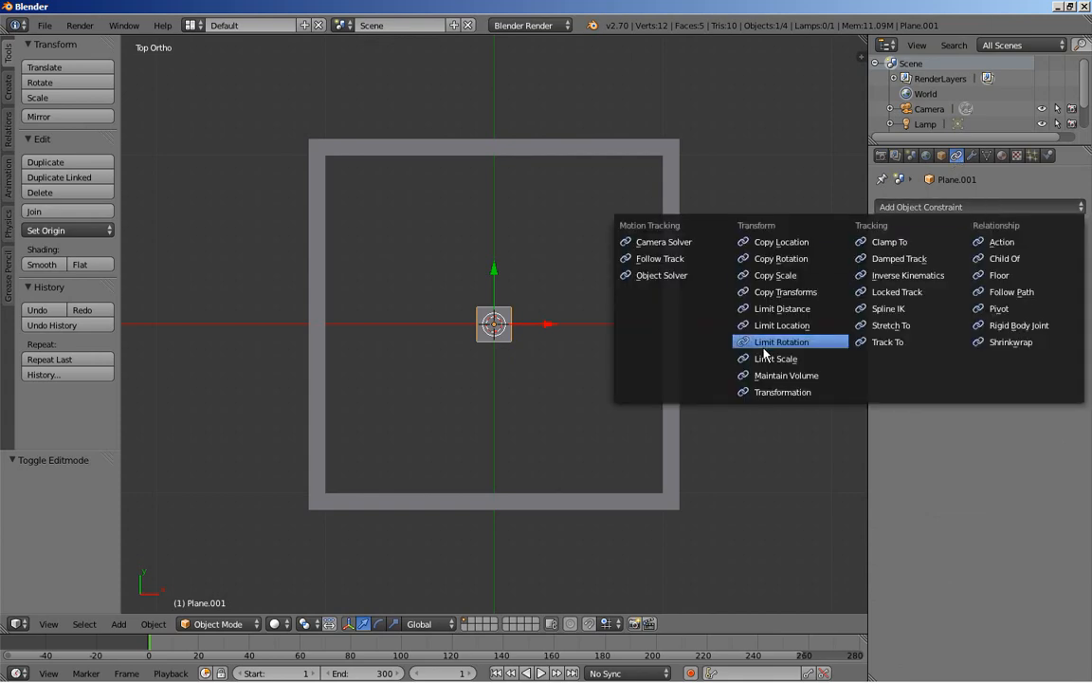
left_click(775, 325)
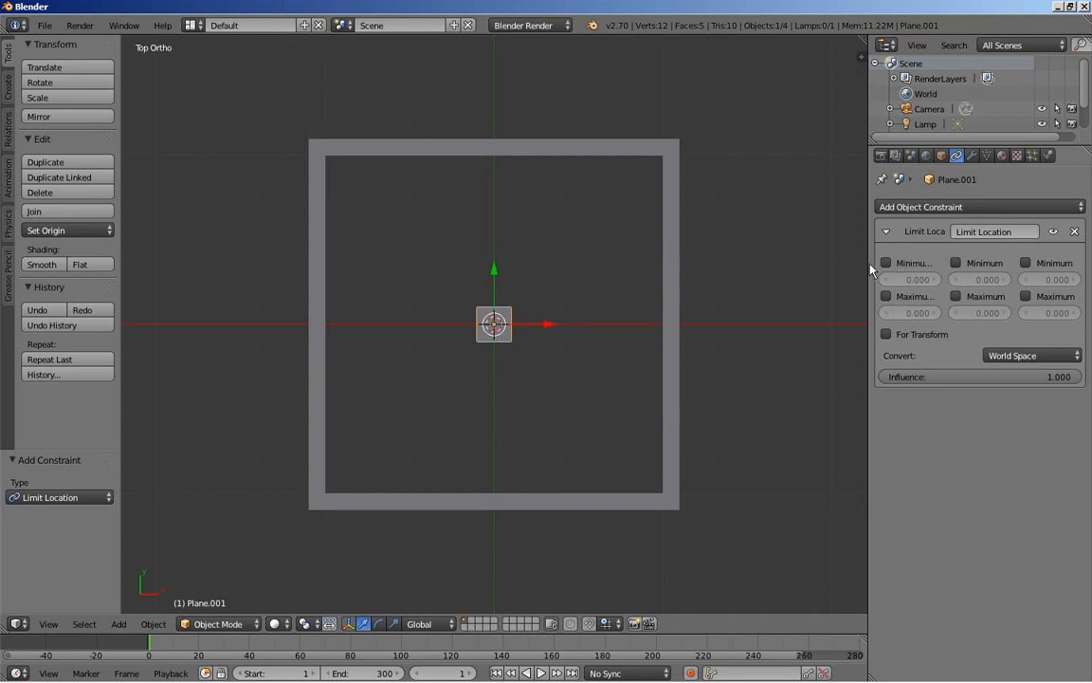
left_click_drag(869, 285, 860, 284)
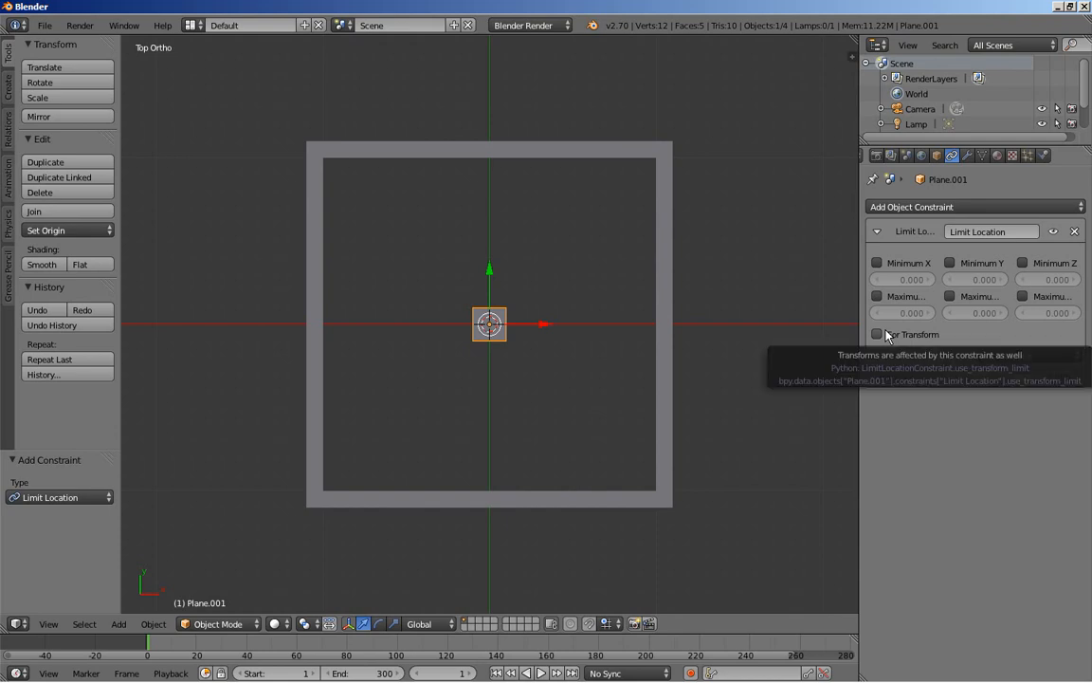
Enable the constraint's Minimum X limit at -0.9 and test it by moving the small plane along negative X past the frame.
left_click(877, 264)
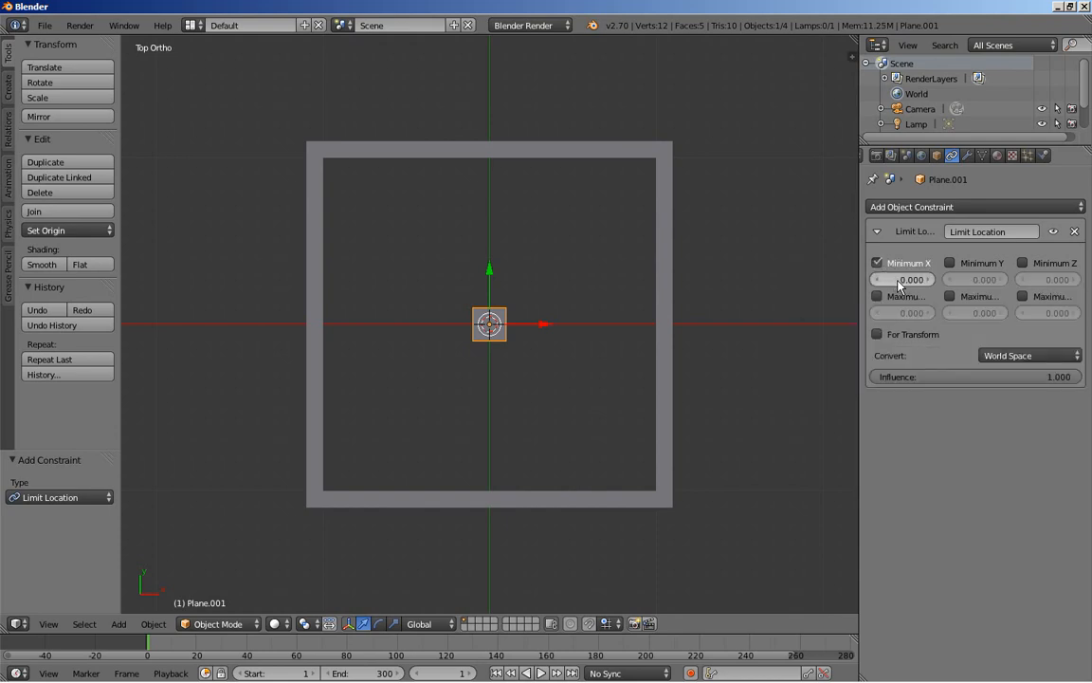
left_click(897, 282)
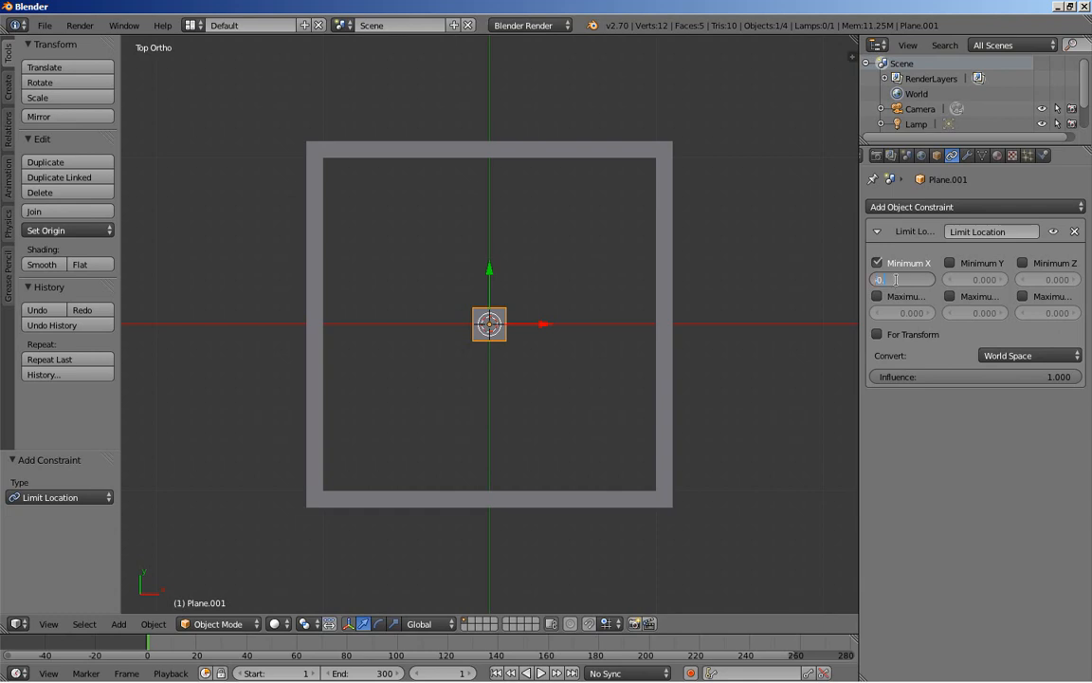
key("Return")
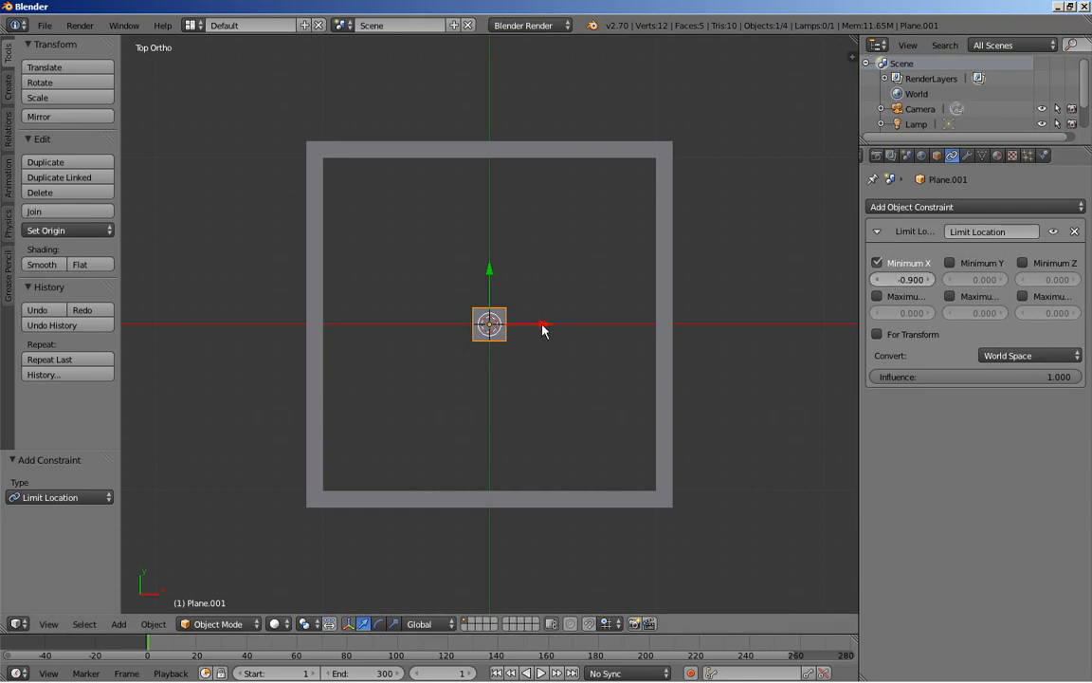
key("g")
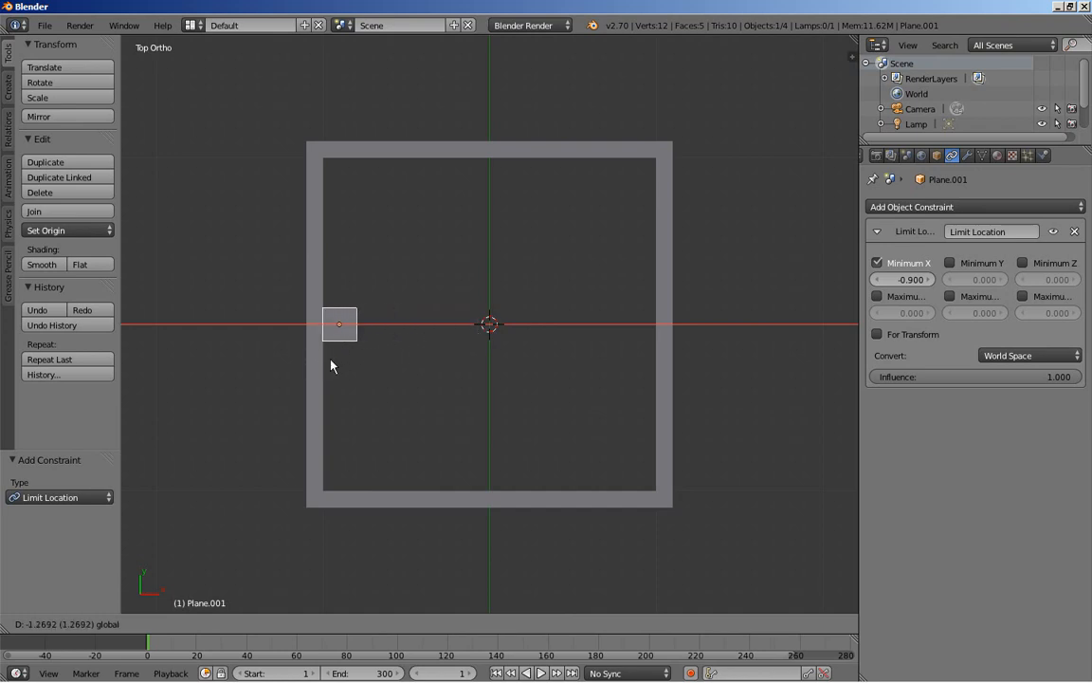
left_click(333, 365)
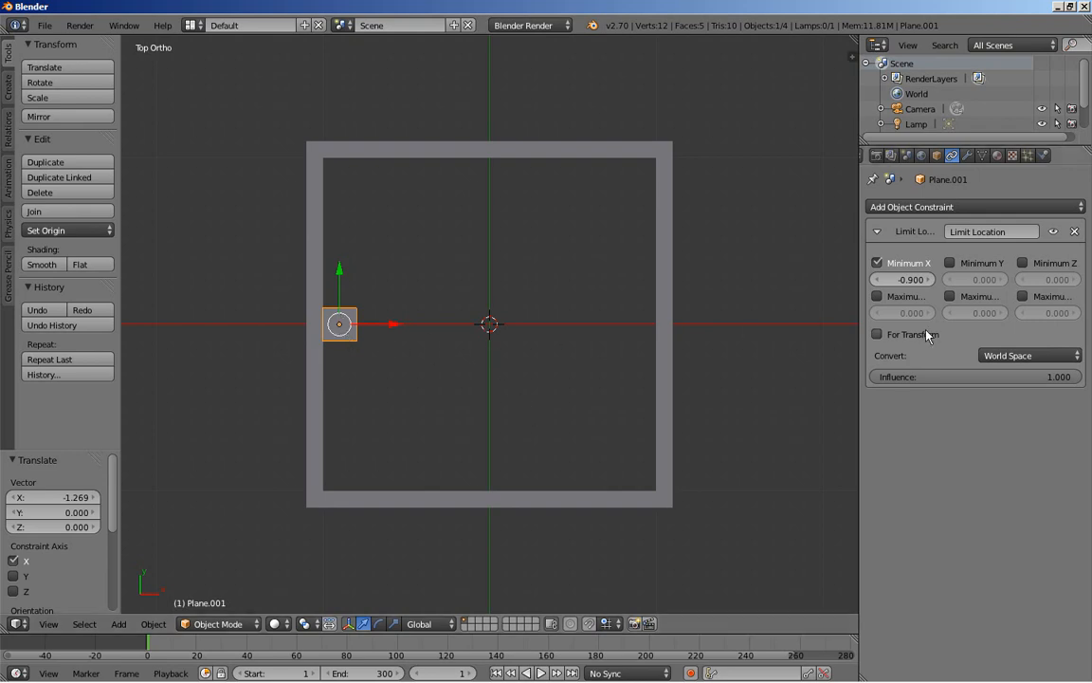
Enable the Maximum X limit at 0.9 and test it by moving the small plane back and forth along X.
left_click(879, 297)
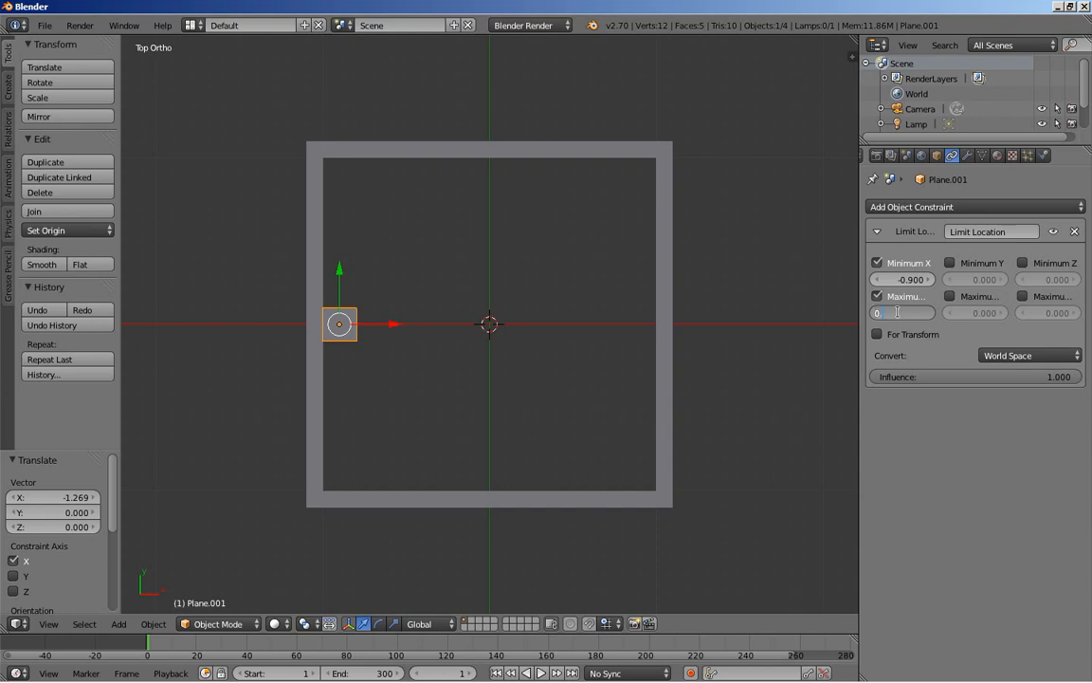
left_click(898, 312)
type("0.9")
key("Return")
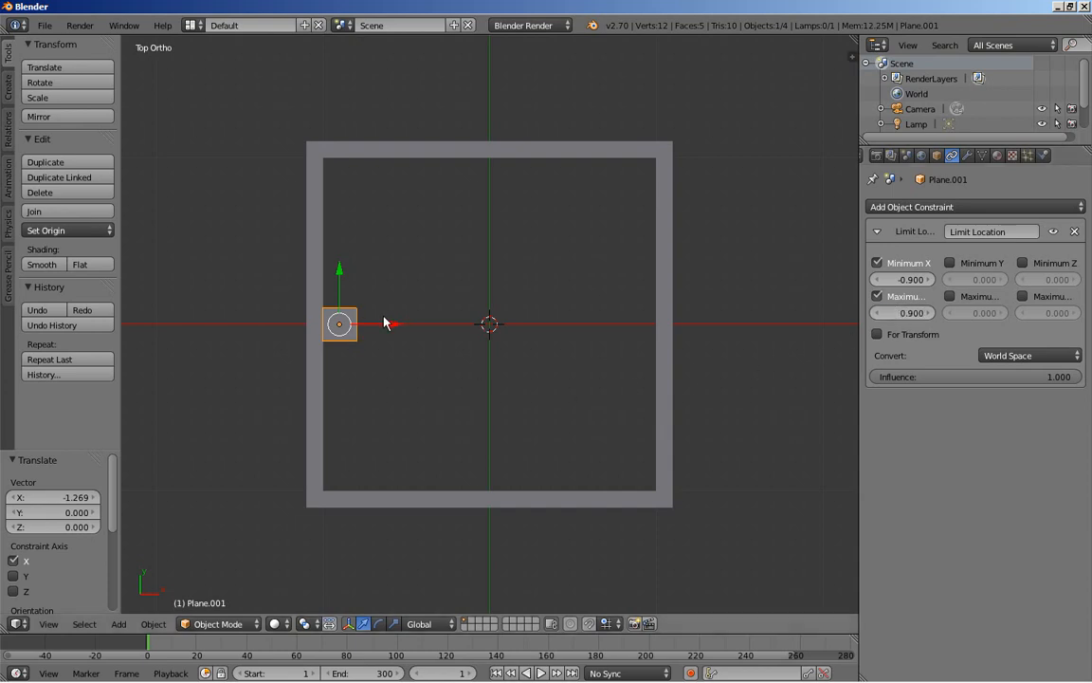
left_click_drag(384, 332, 665, 377)
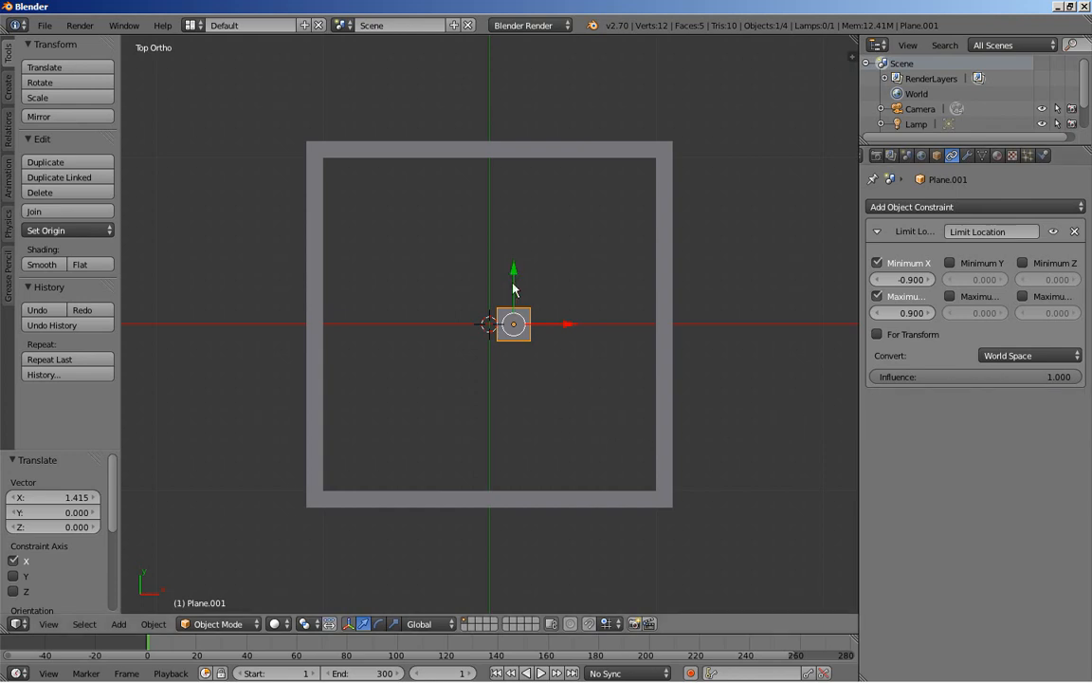
Enable the Y limits with a minimum of -0.9 and a maximum of 0.9, and test-move the plane freely inside the frame.
left_click(950, 264)
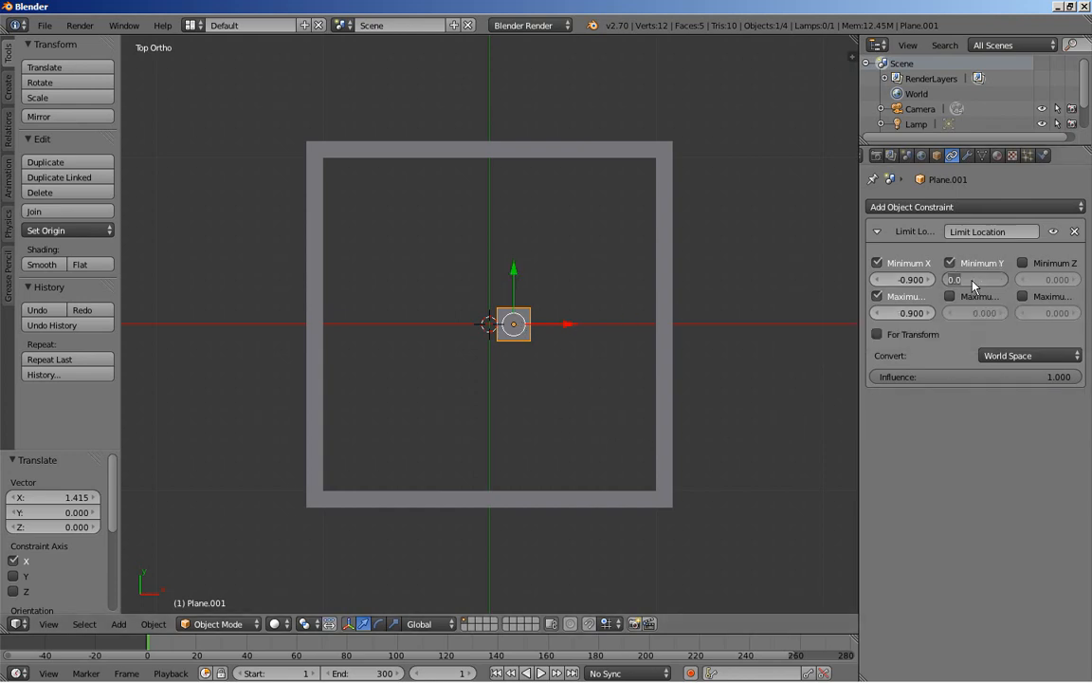
type("-0.")
key("Return")
left_click(959, 298)
type("0.9")
key("Return")
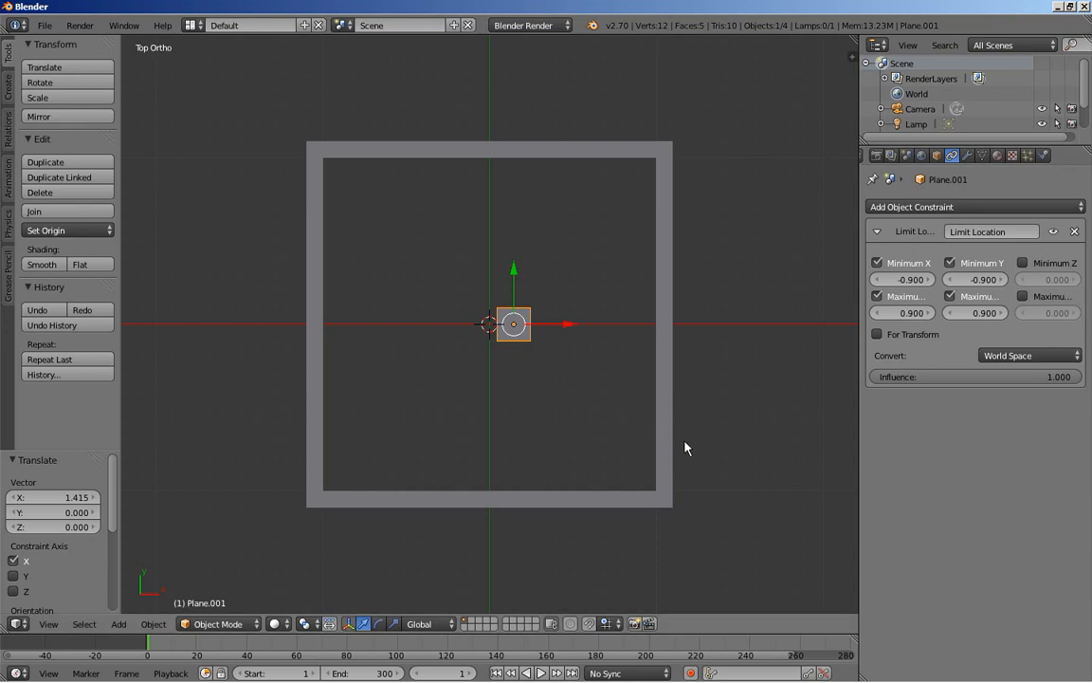
key("g")
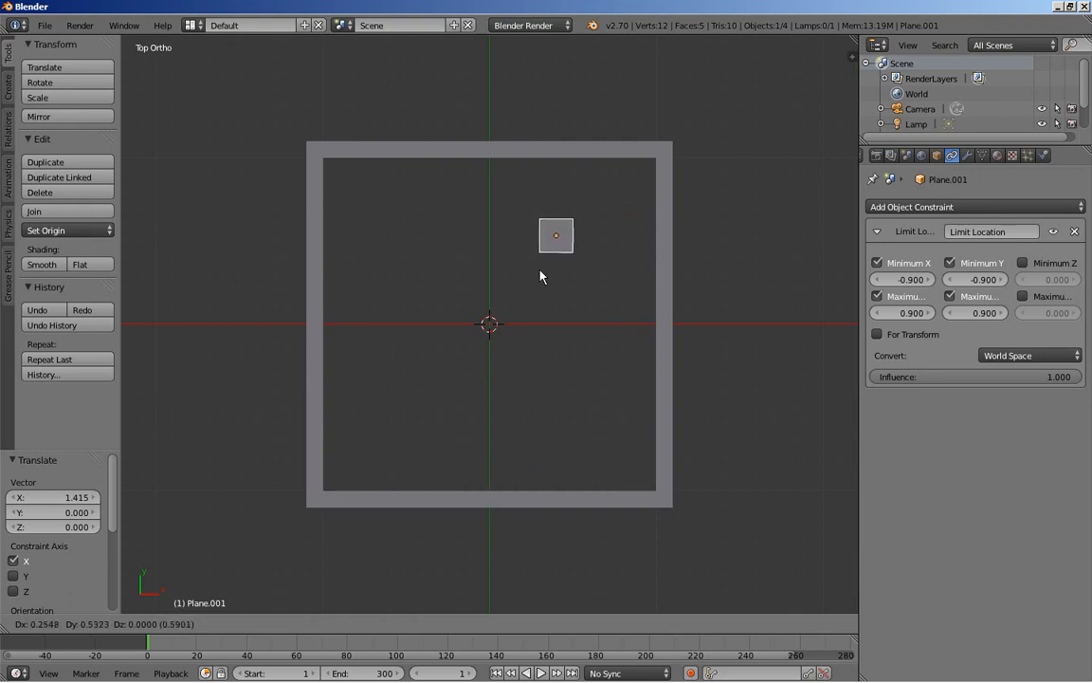
key("Escape")
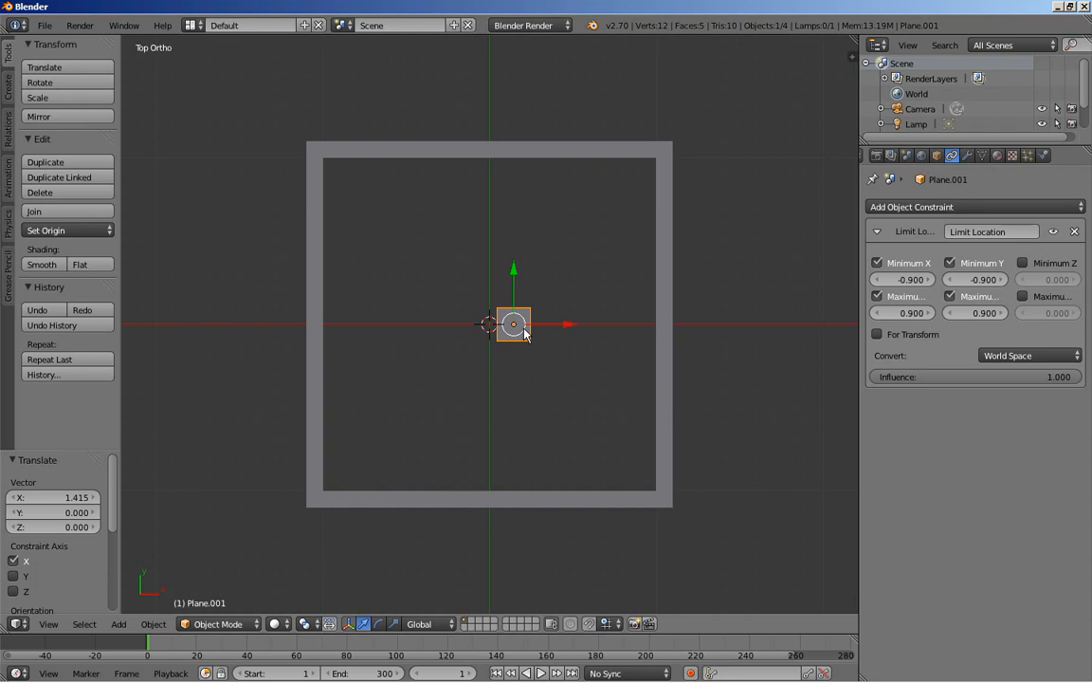
Reset the small plane's location to 0 on all axes and insert a Location keyframe at frame 1.
left_click(936, 155)
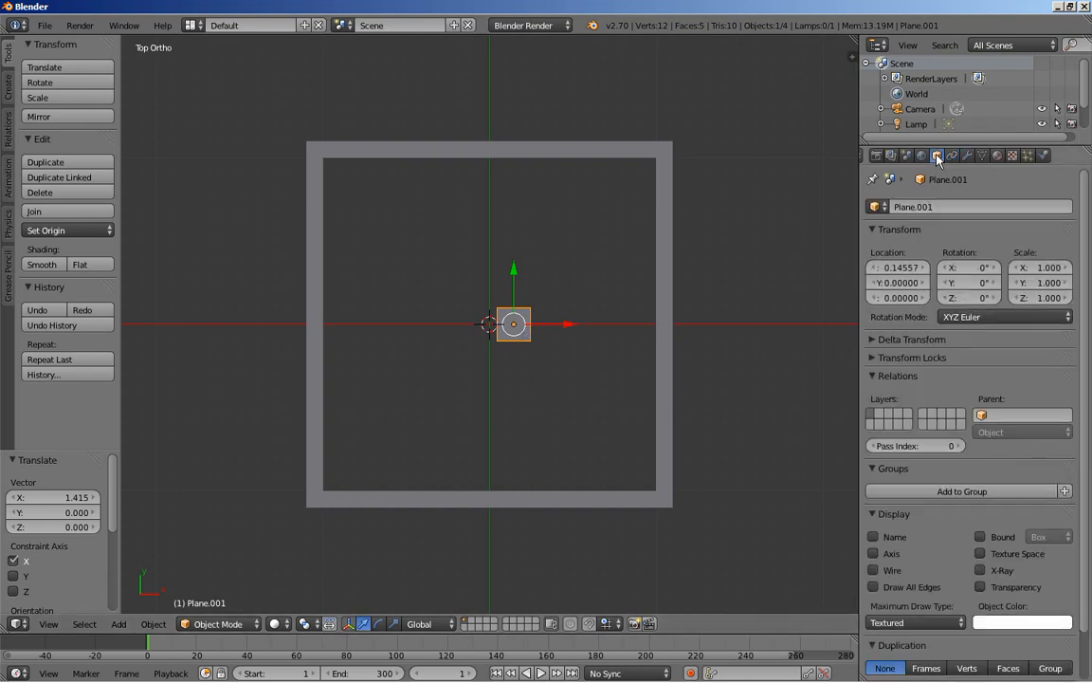
key("BackSpace")
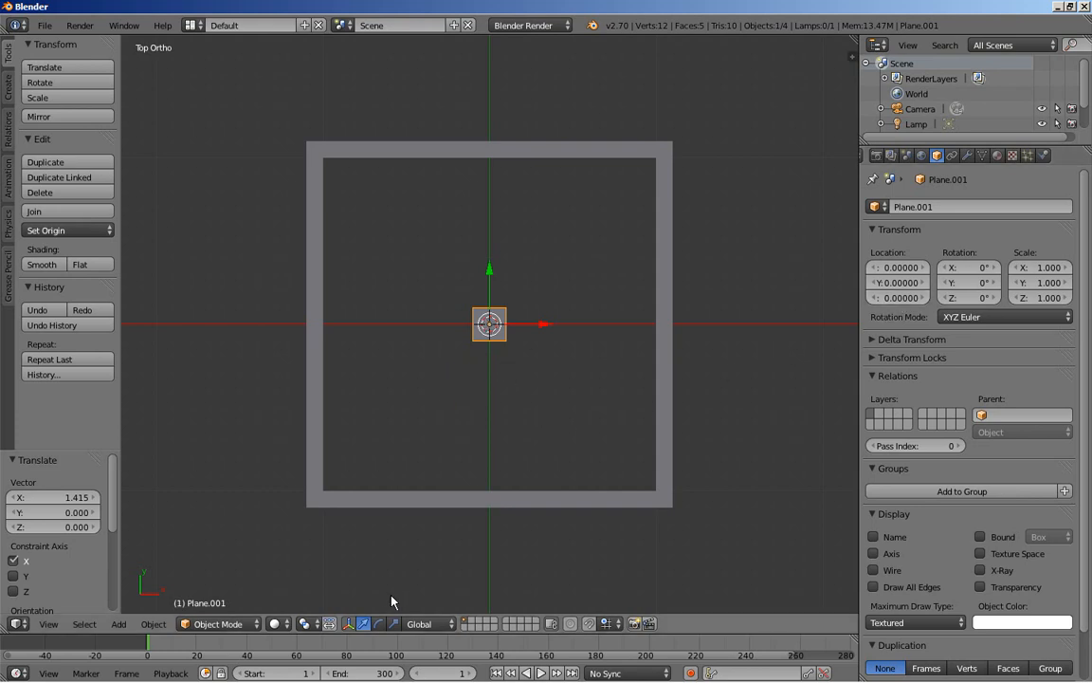
key("i")
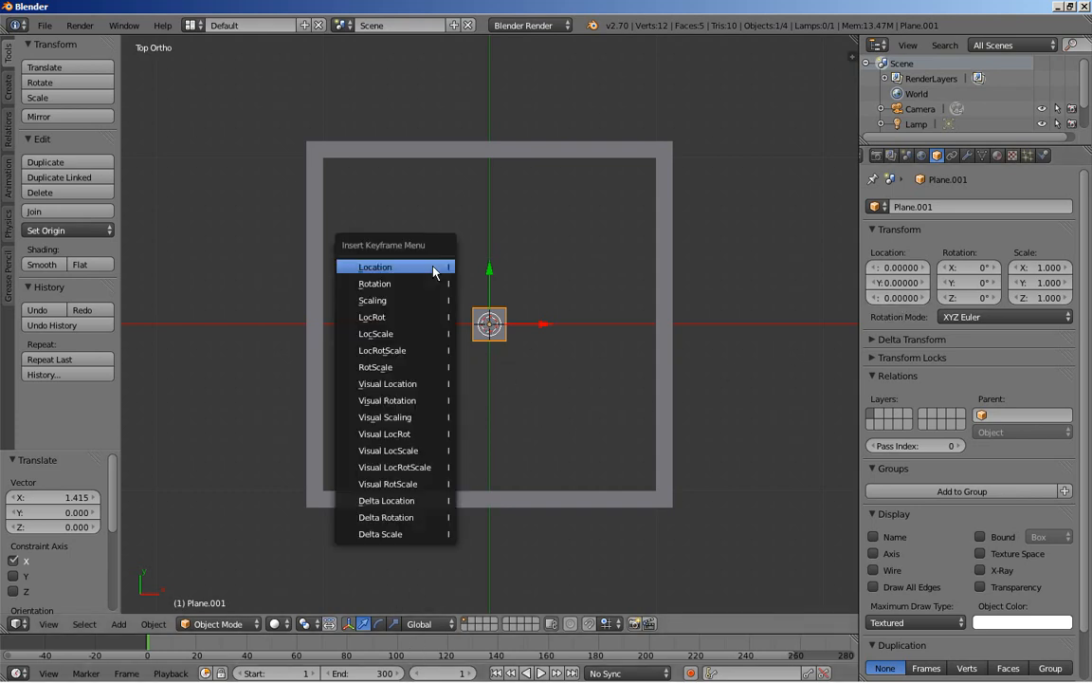
left_click(435, 271)
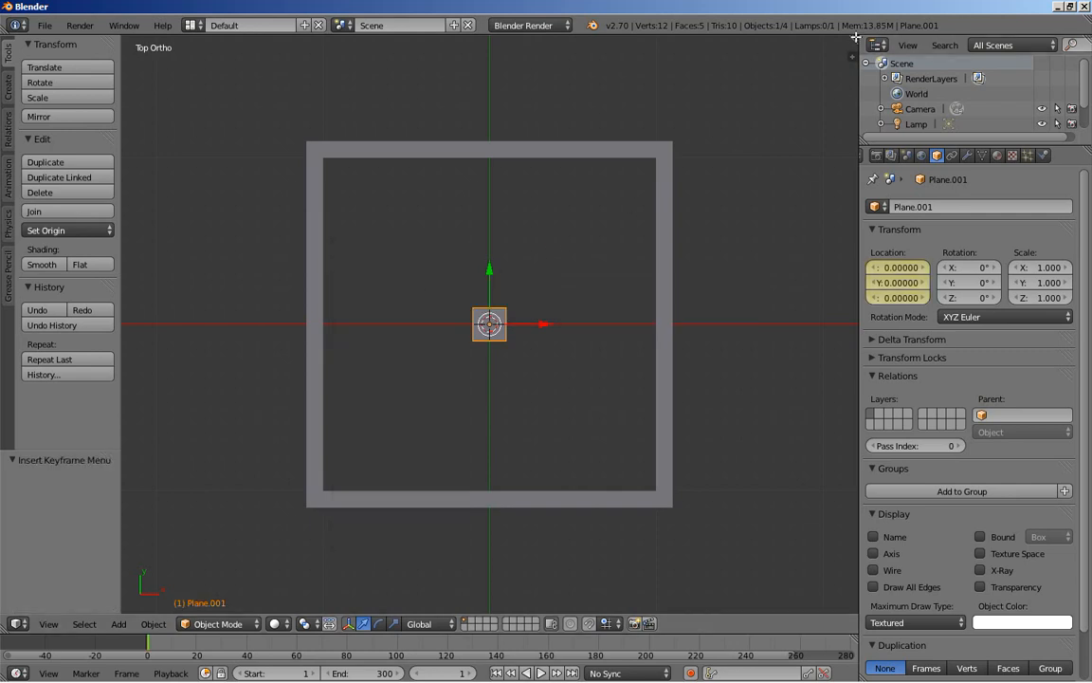
Split the 3D view horizontally and turn the new upper area into a Graph Editor.
left_click_drag(854, 38, 849, 185)
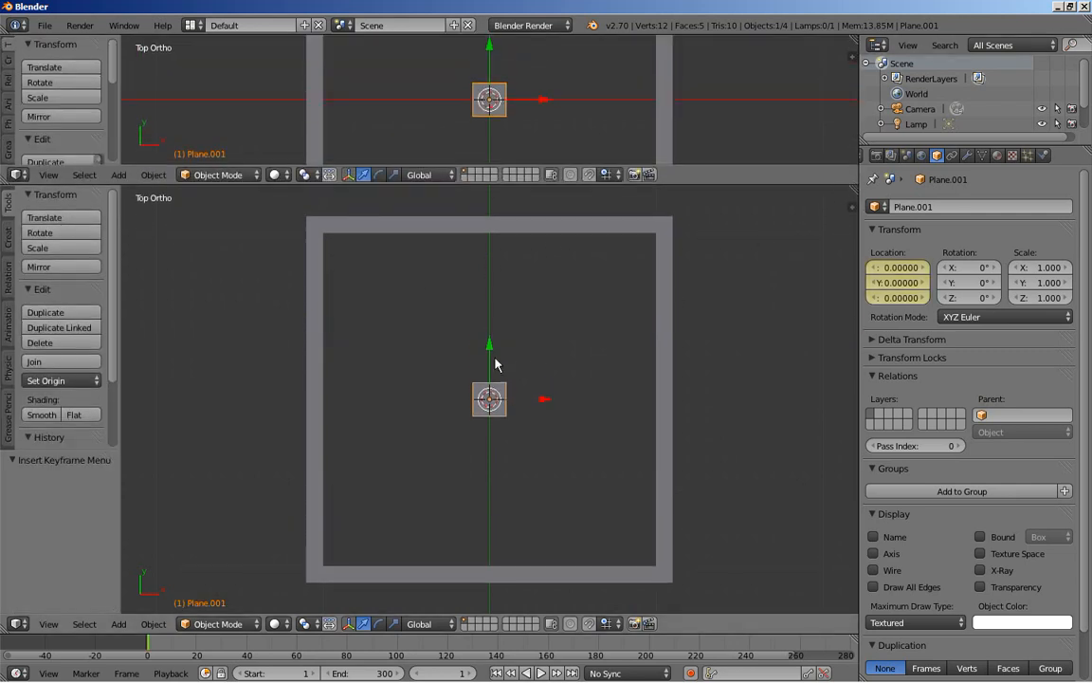
left_click(19, 174)
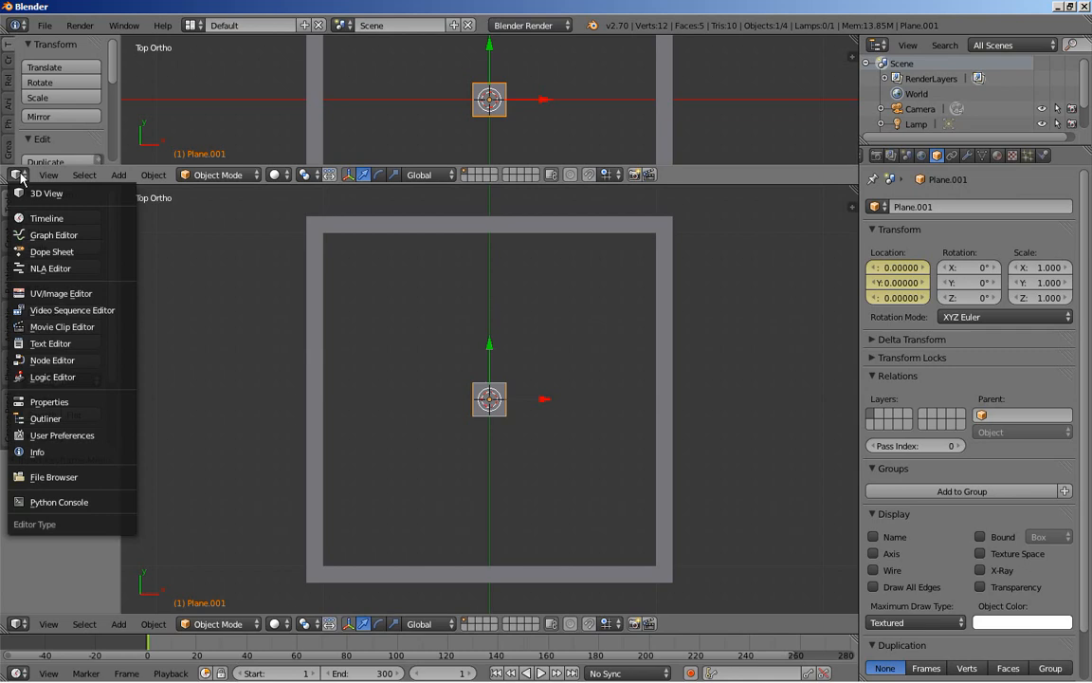
left_click(54, 234)
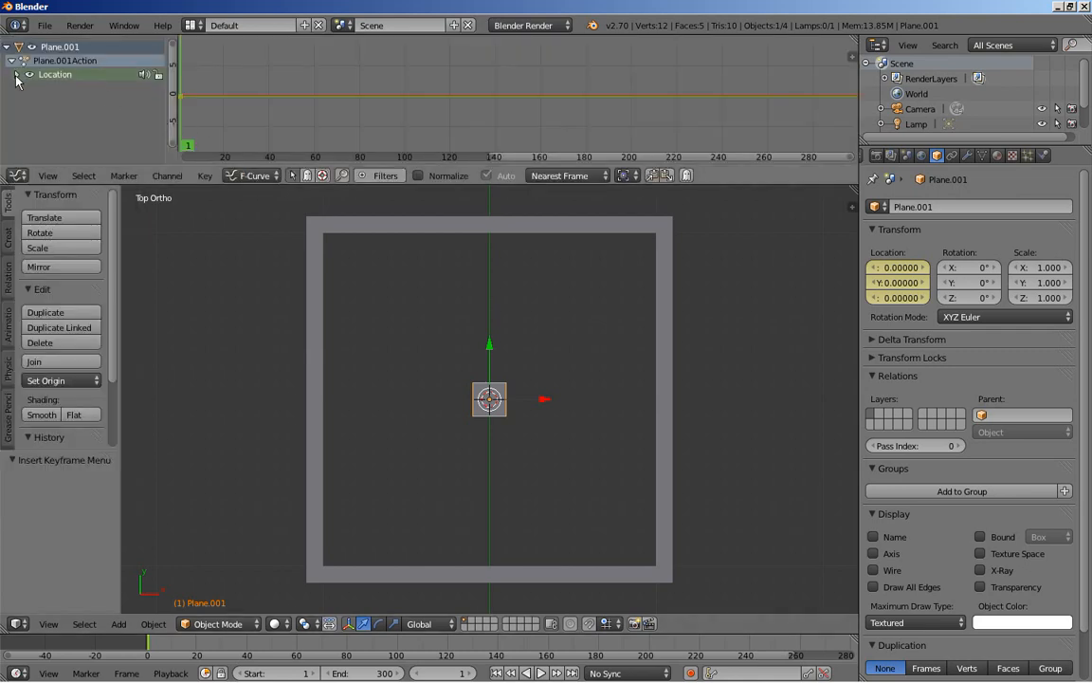
Expand the plane's Location channels and delete the Z Location channel.
left_click(16, 79)
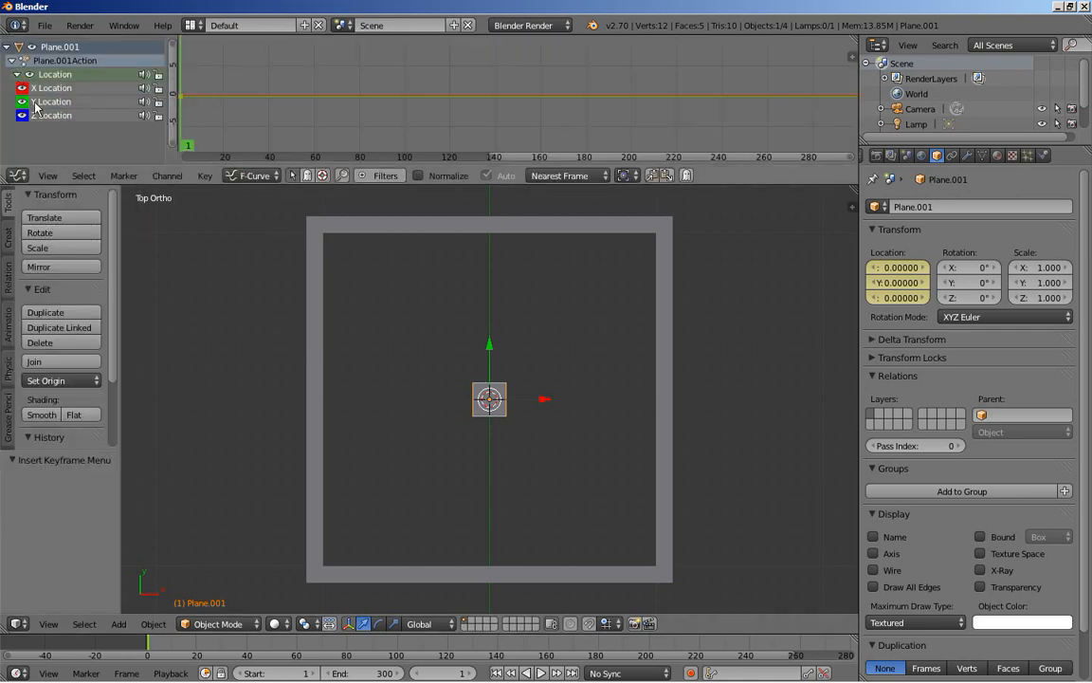
left_click(37, 116)
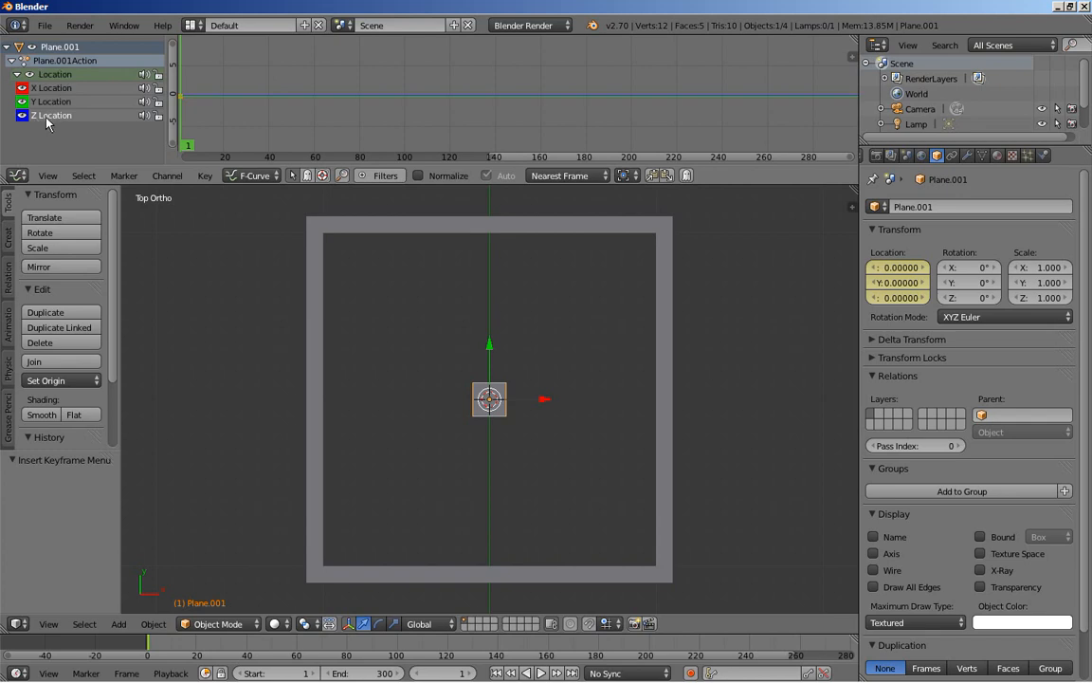
key("Delete")
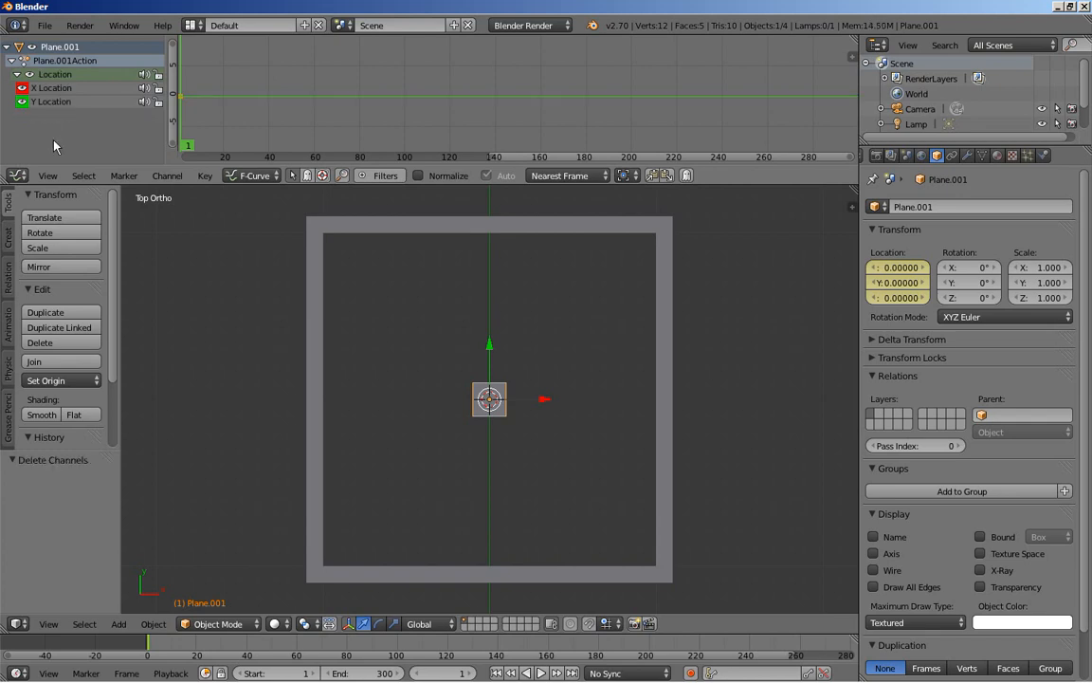
Add a Noise F-Curve modifier to the X Location channel.
left_click(61, 88)
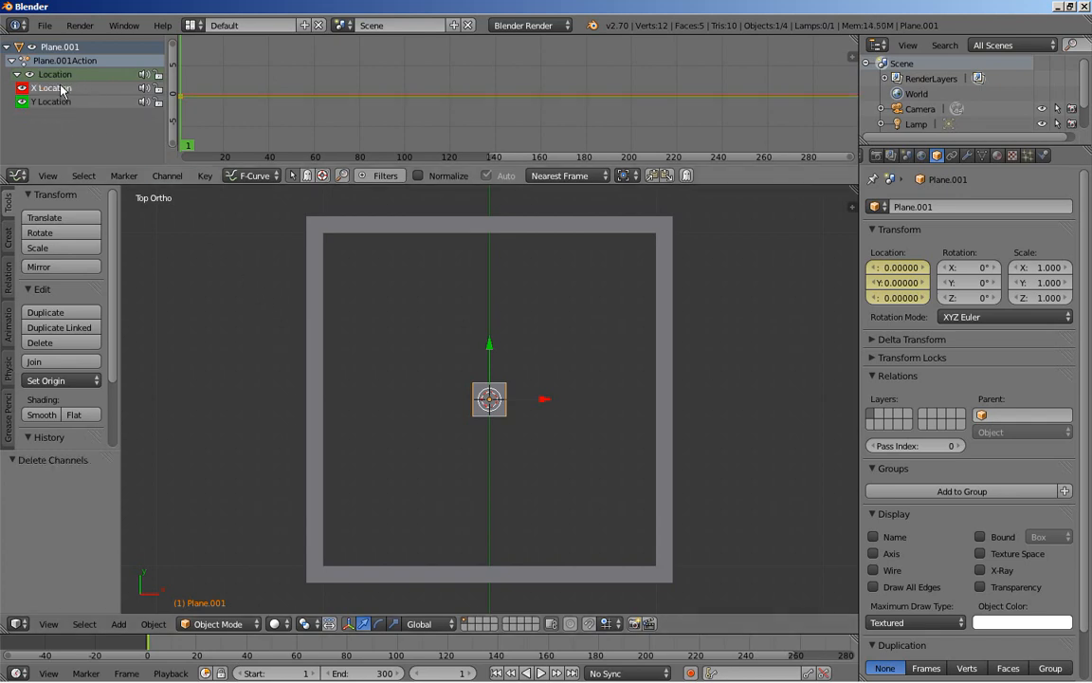
key("i")
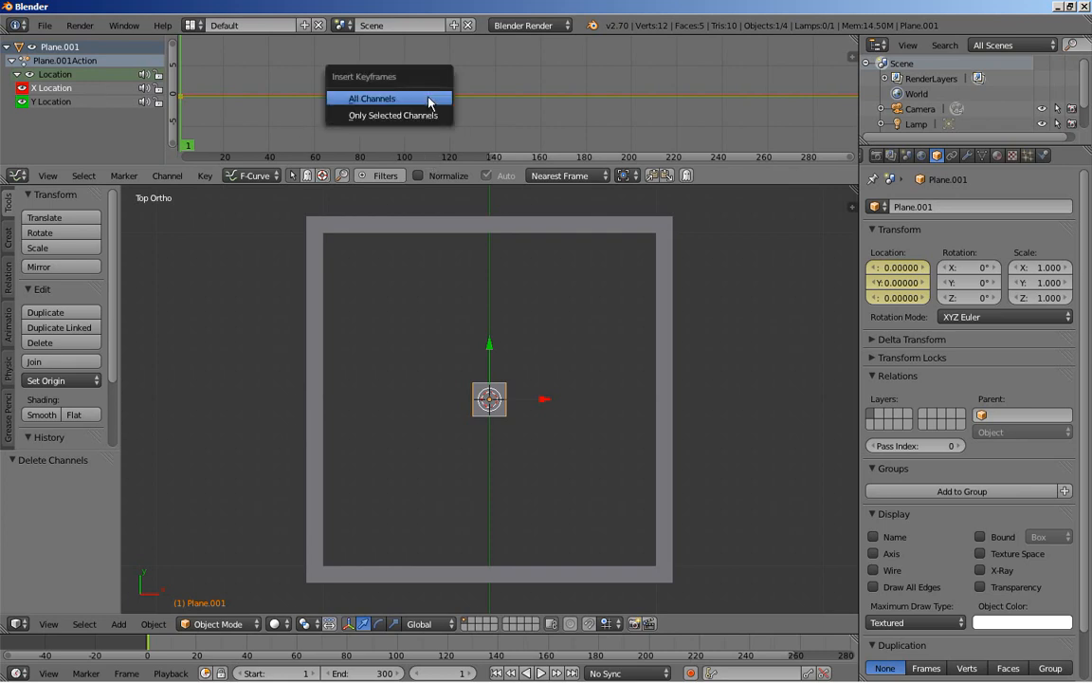
left_click(429, 101)
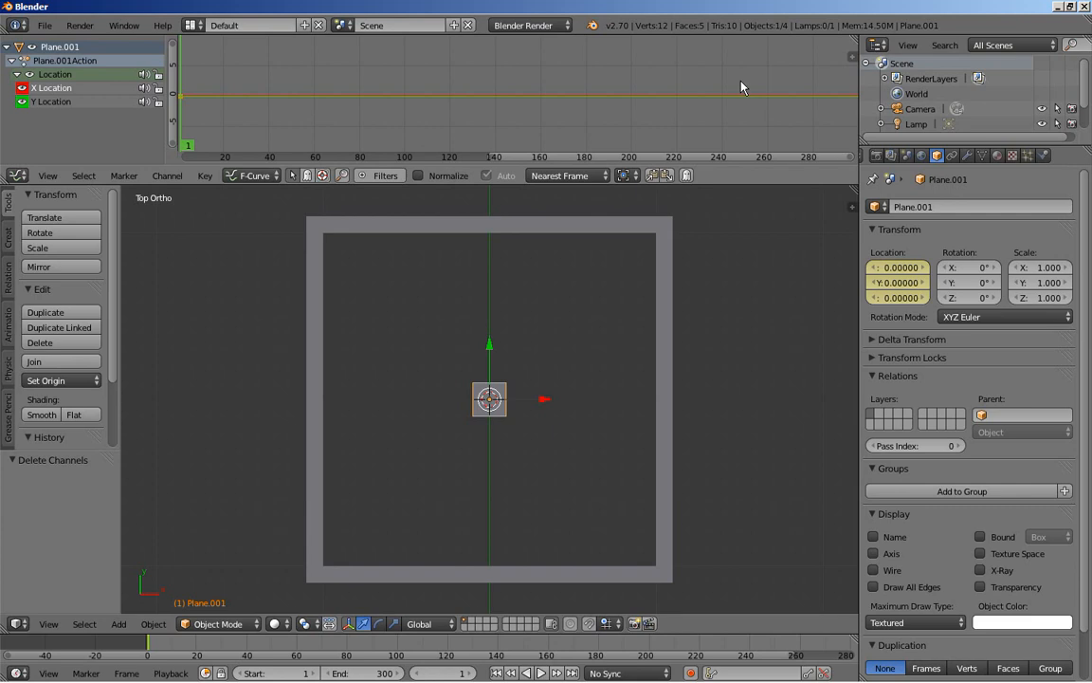
key("n")
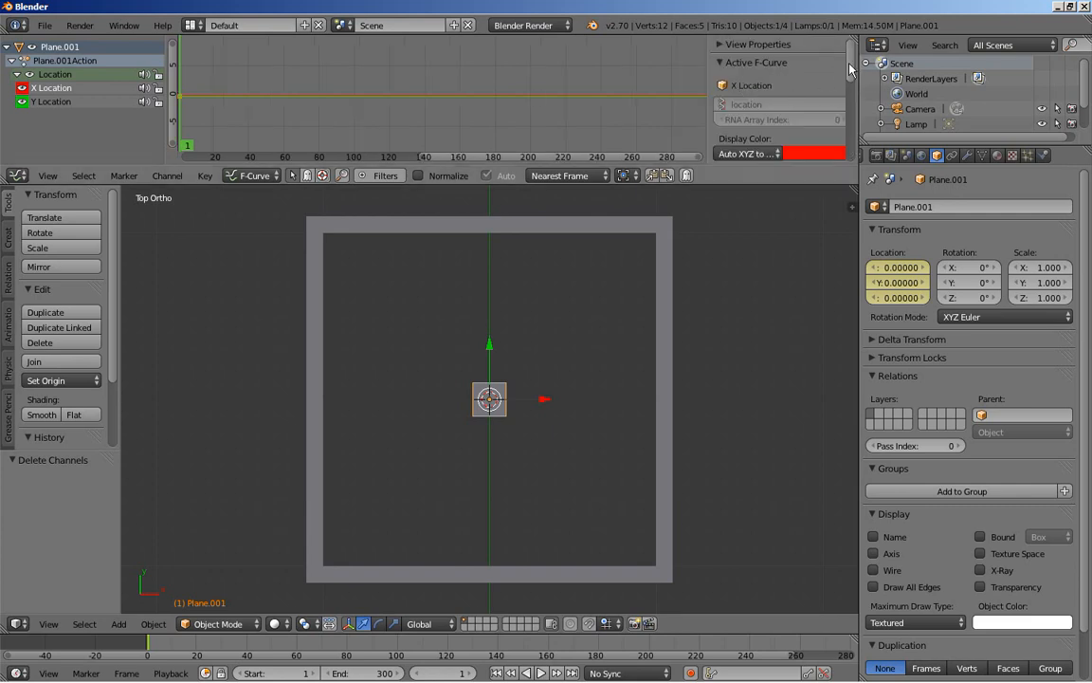
mouse_move(847, 59)
left_mouse_down()
mouse_move(850, 164)
mouse_move(840, 39)
left_mouse_up()
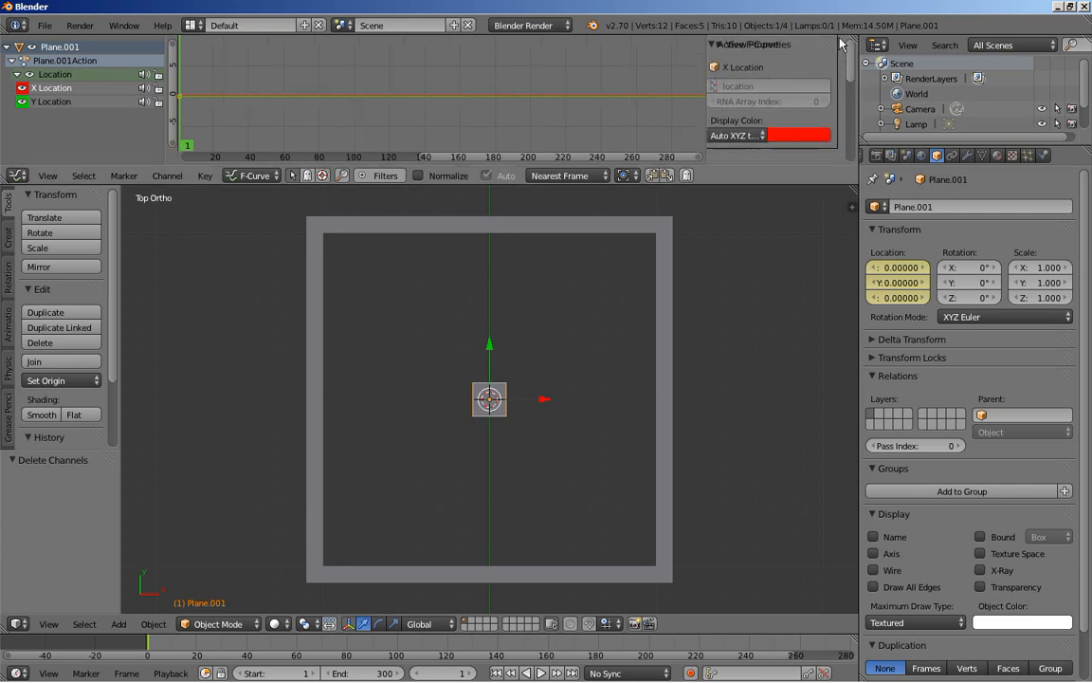
scroll(769, 154, "down", 6)
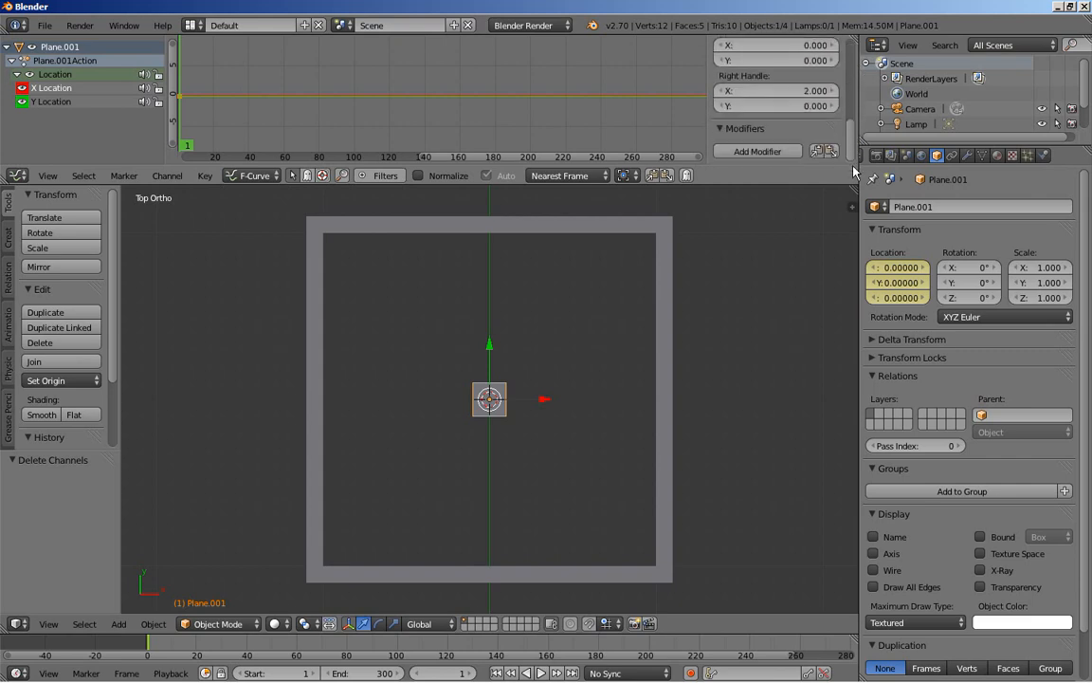
left_click(758, 152)
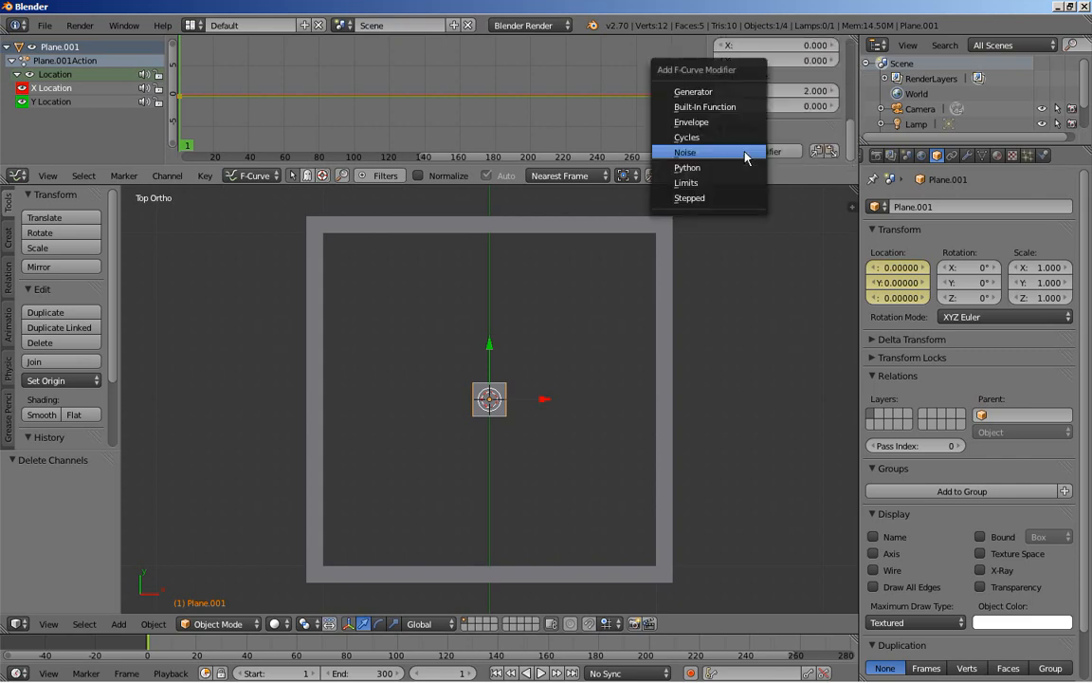
left_click(745, 154)
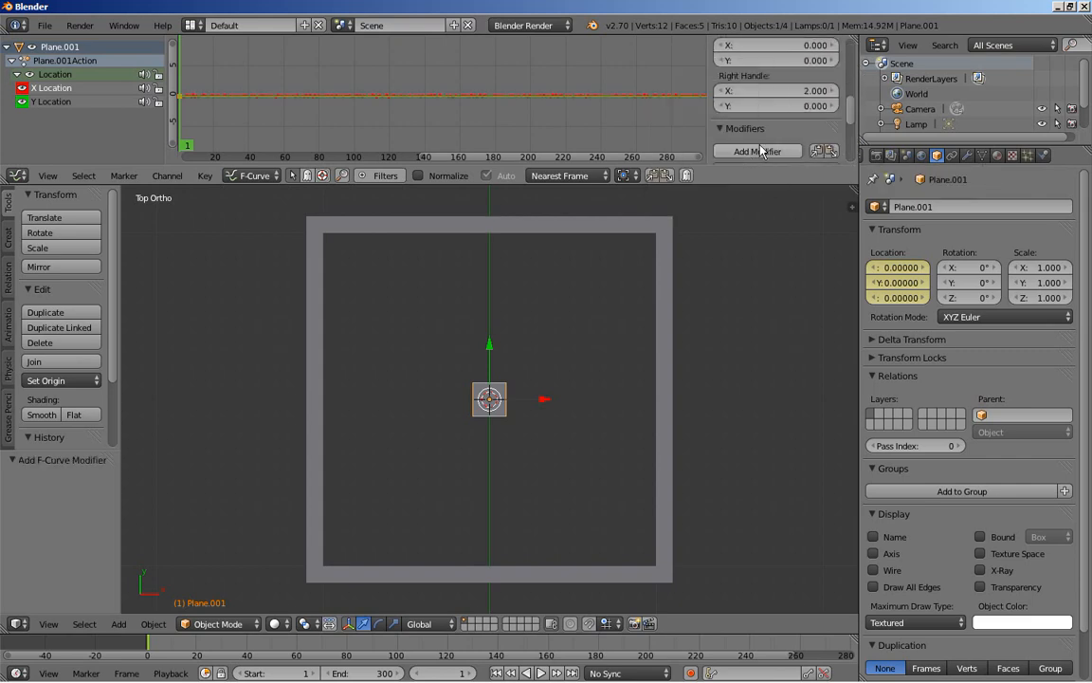
Widen the curve properties and set the X Location noise to scale 20 and strength 10.
scroll(768, 147, "down", 5)
left_click_drag(713, 130, 611, 130)
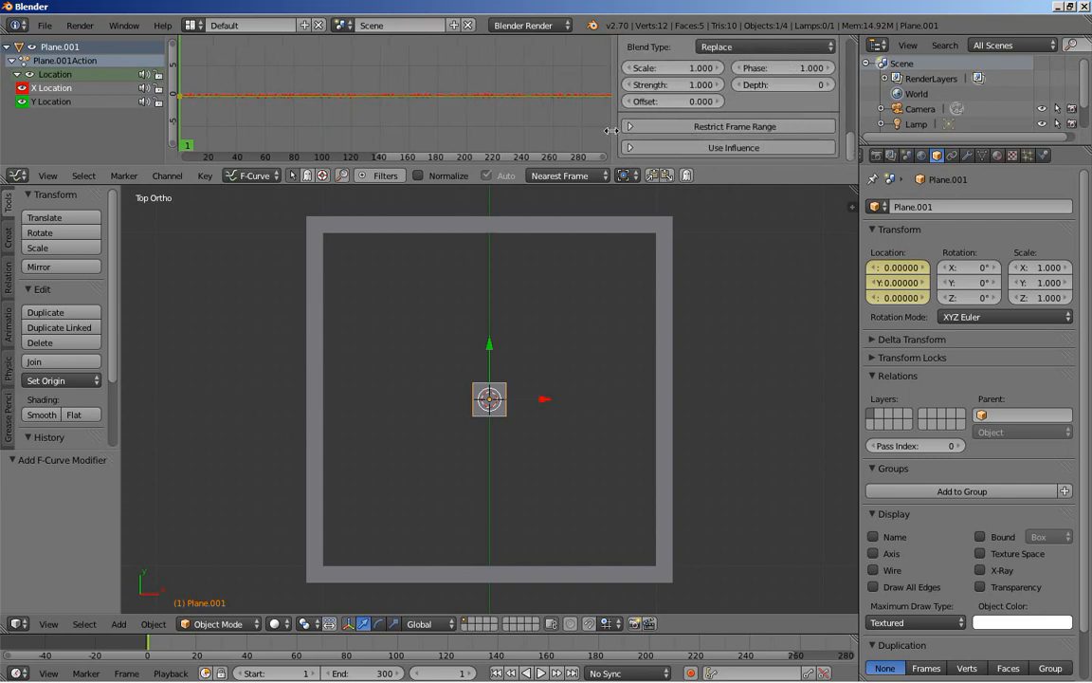
left_click(677, 71)
type("20")
key("Return")
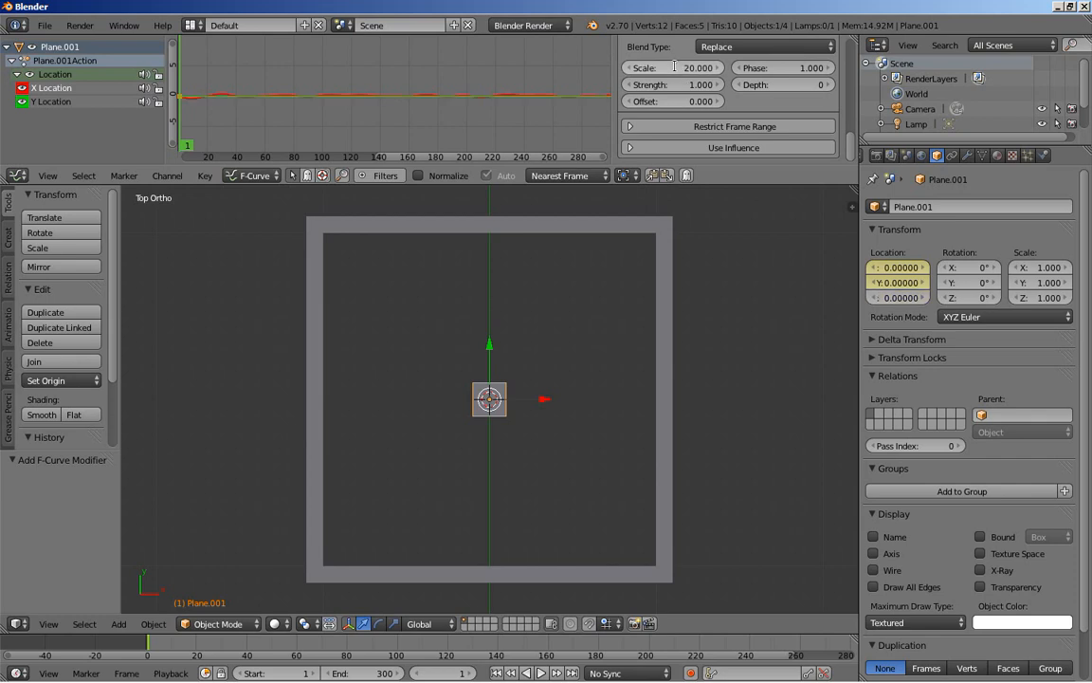
left_click(684, 84)
type("10")
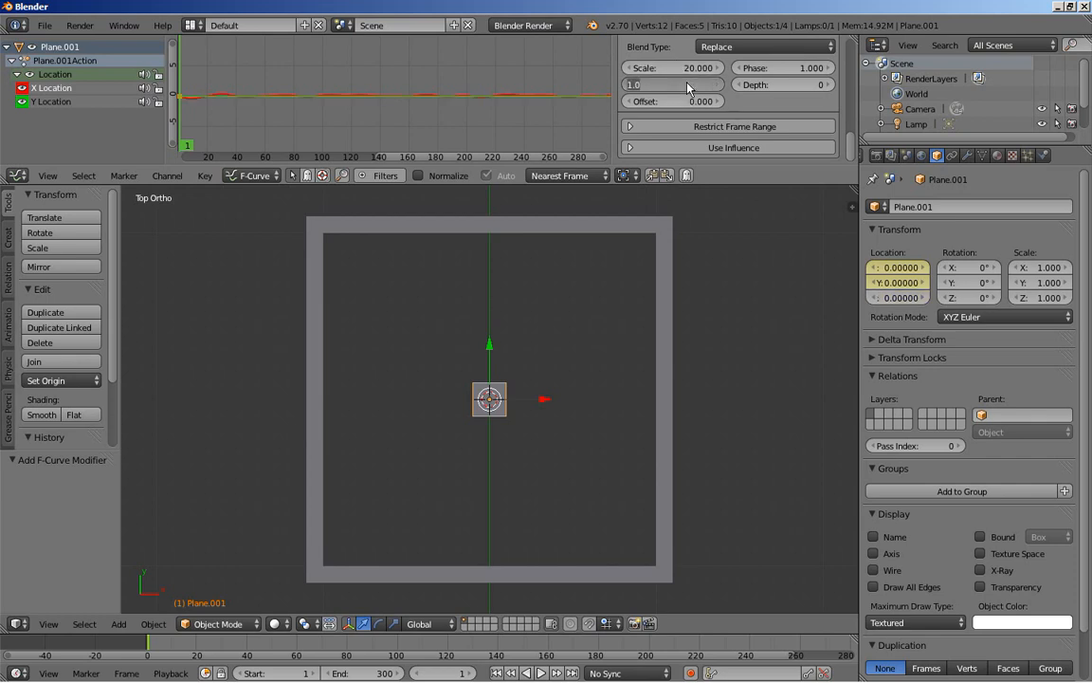
key("Return")
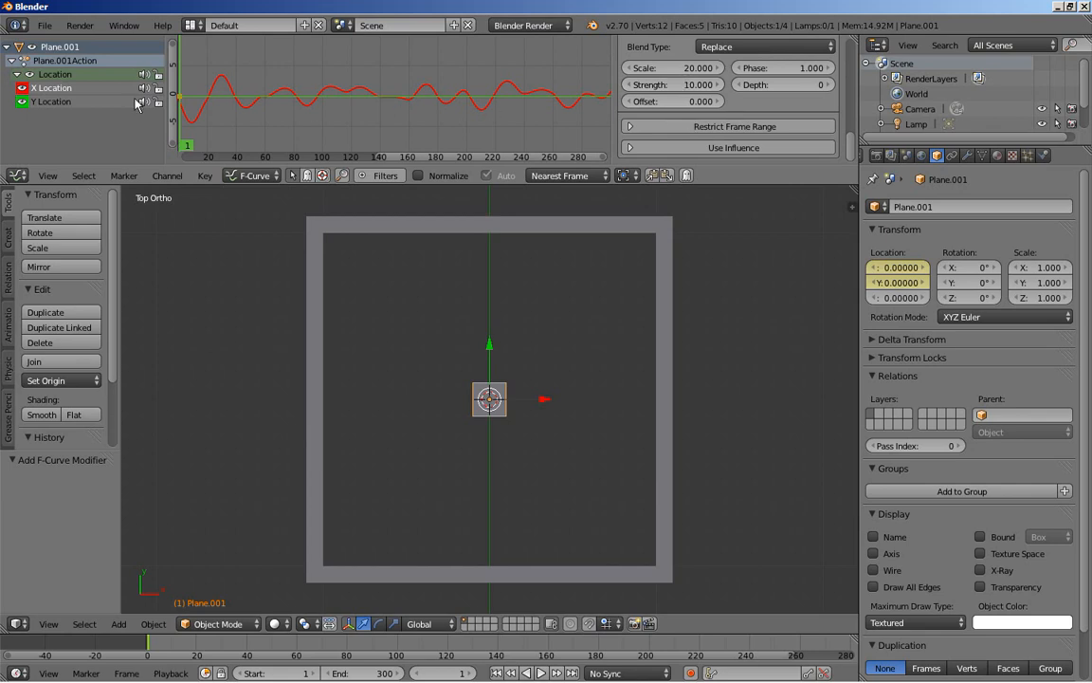
Add a Noise F-Curve modifier to the Y Location channel.
left_click(43, 101)
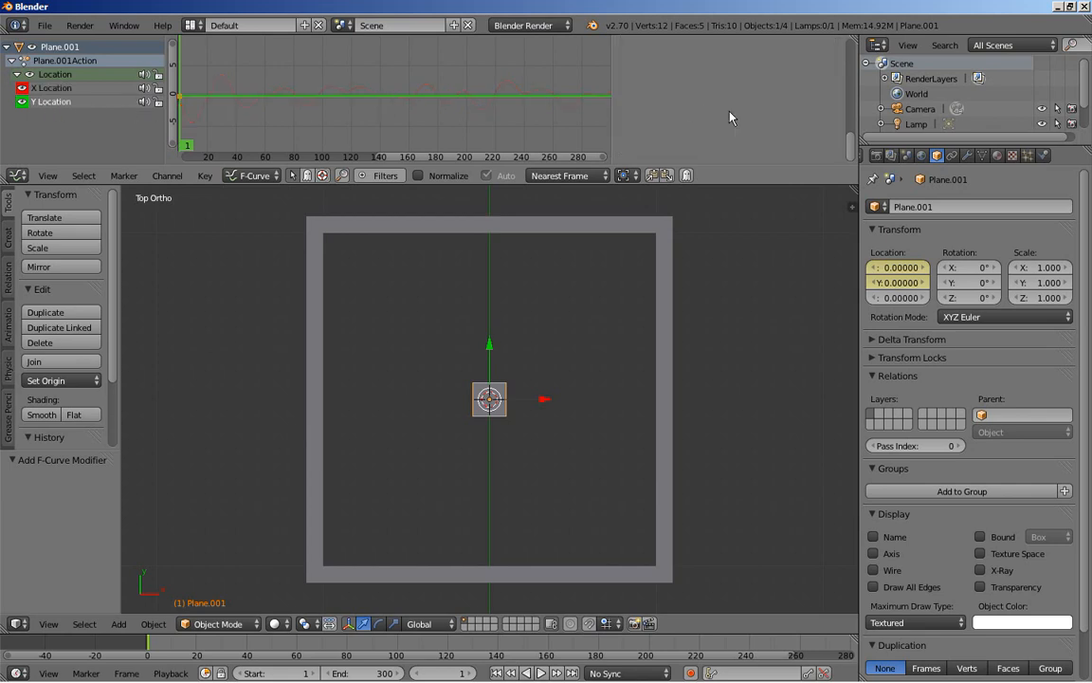
left_click(719, 148)
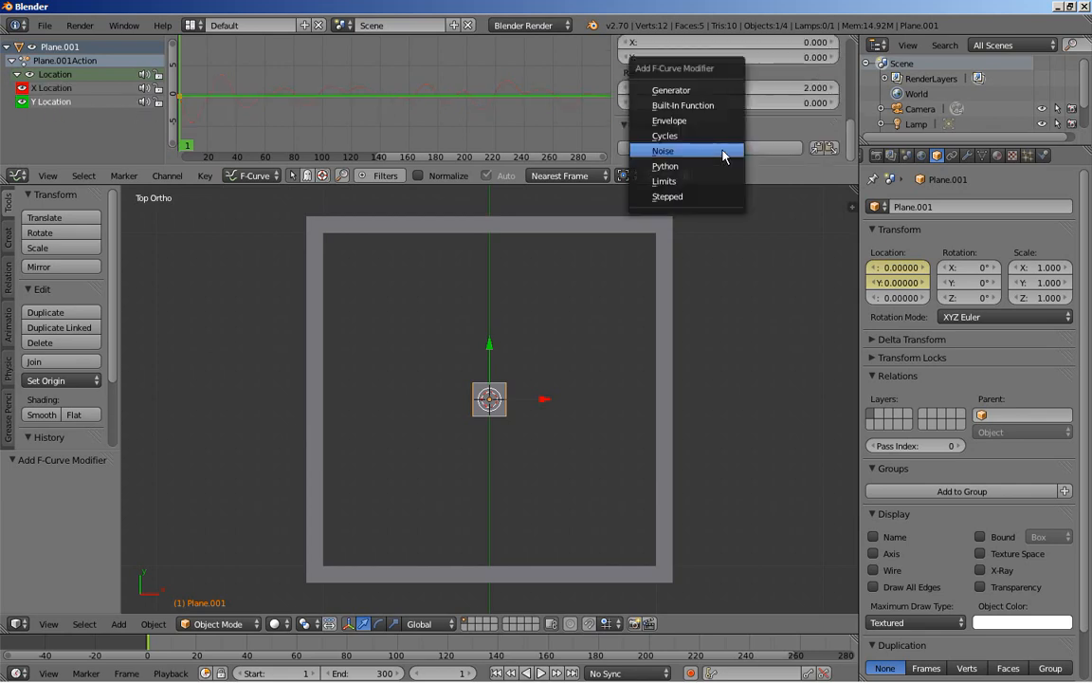
left_click(716, 151)
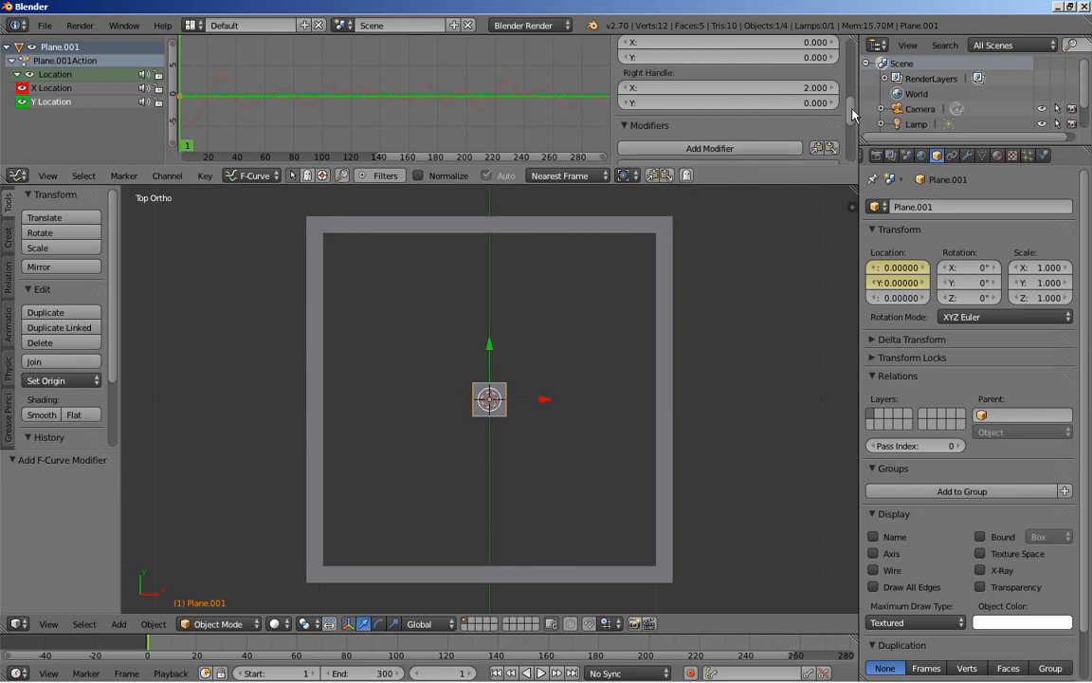
Set the Y Location noise to scale 30 and strength 12.
scroll(853, 114, "down", 3)
left_click(689, 73)
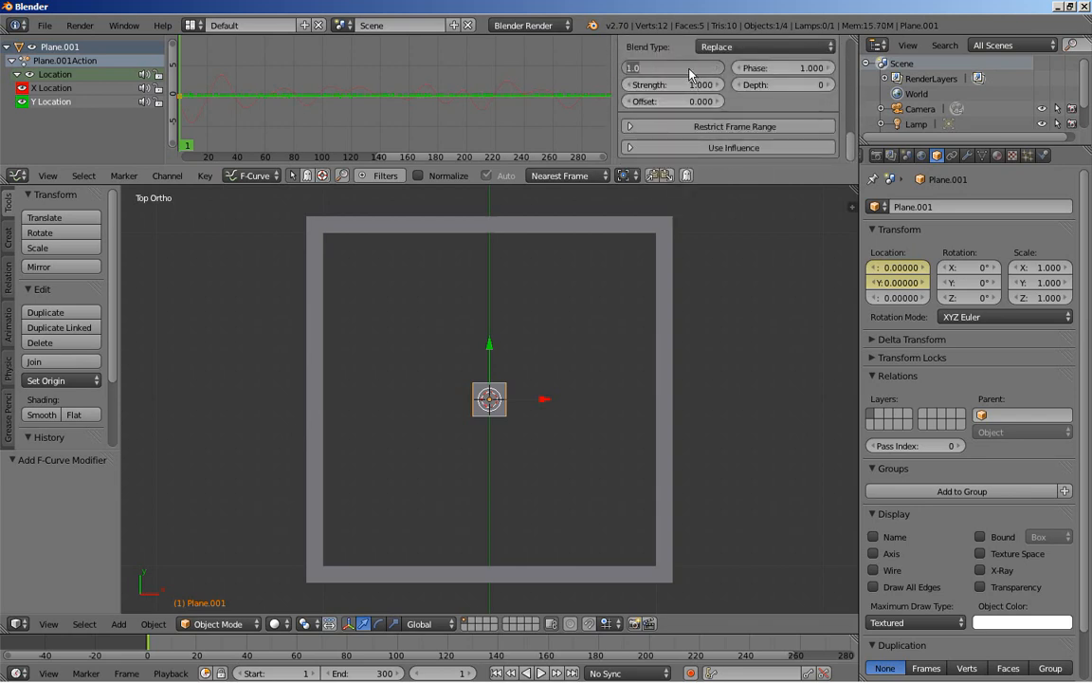
type("30")
key("Return")
left_click(690, 85)
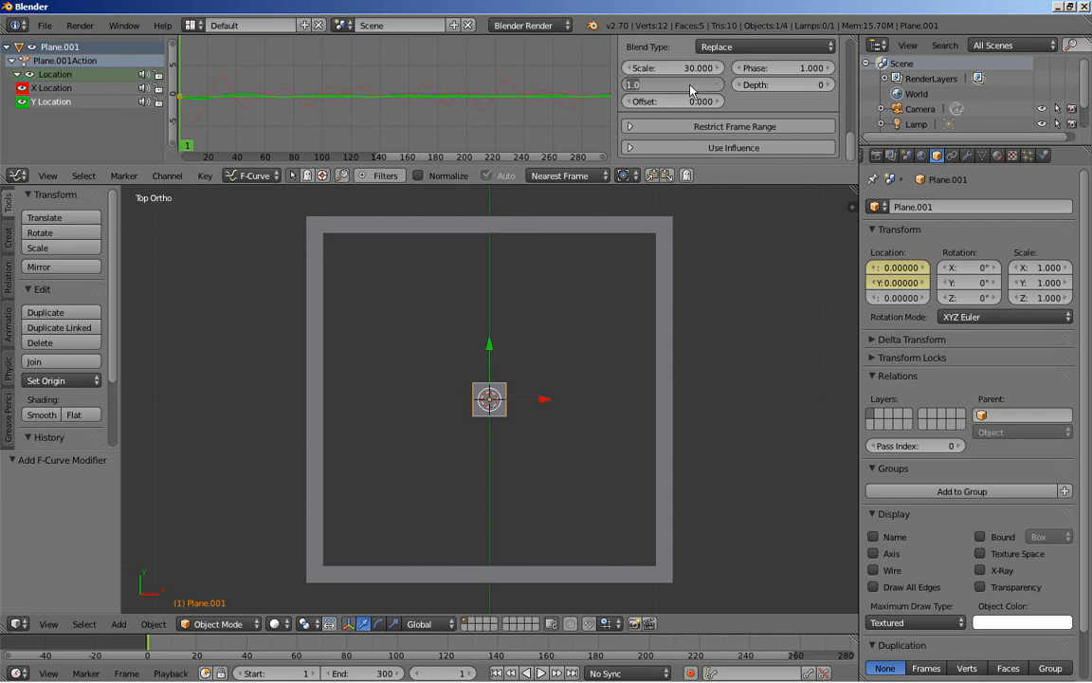
type("12")
key("Return")
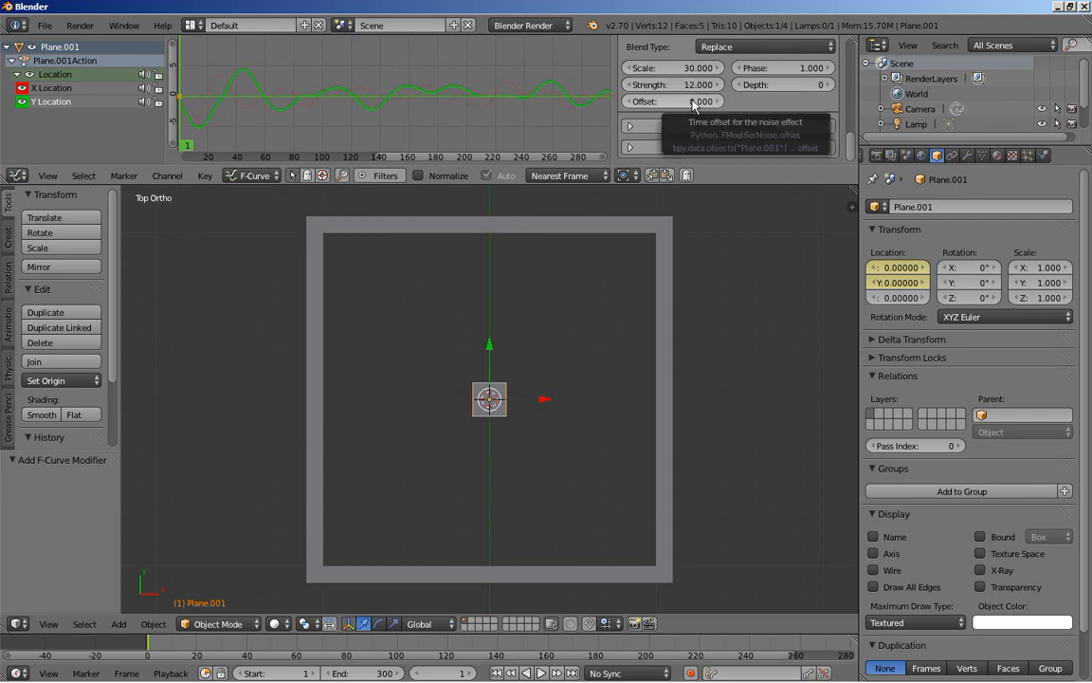
Set the Y Location noise offset to 30, and play the animation to check the plane's motion inside the frame.
left_click(692, 102)
type("30")
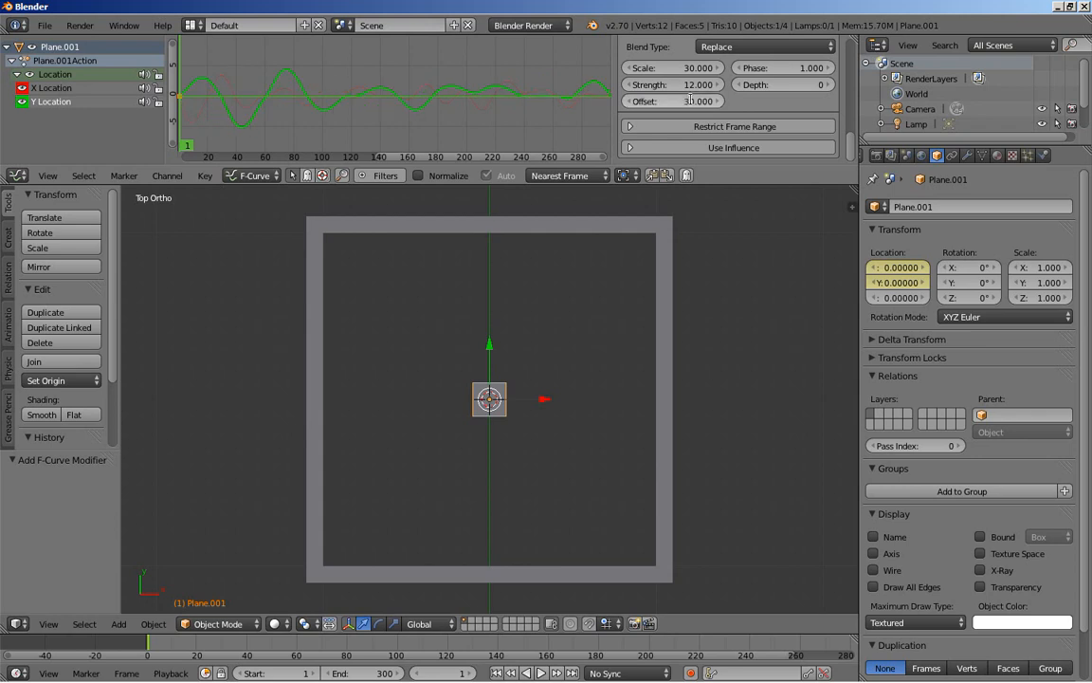
key("Return")
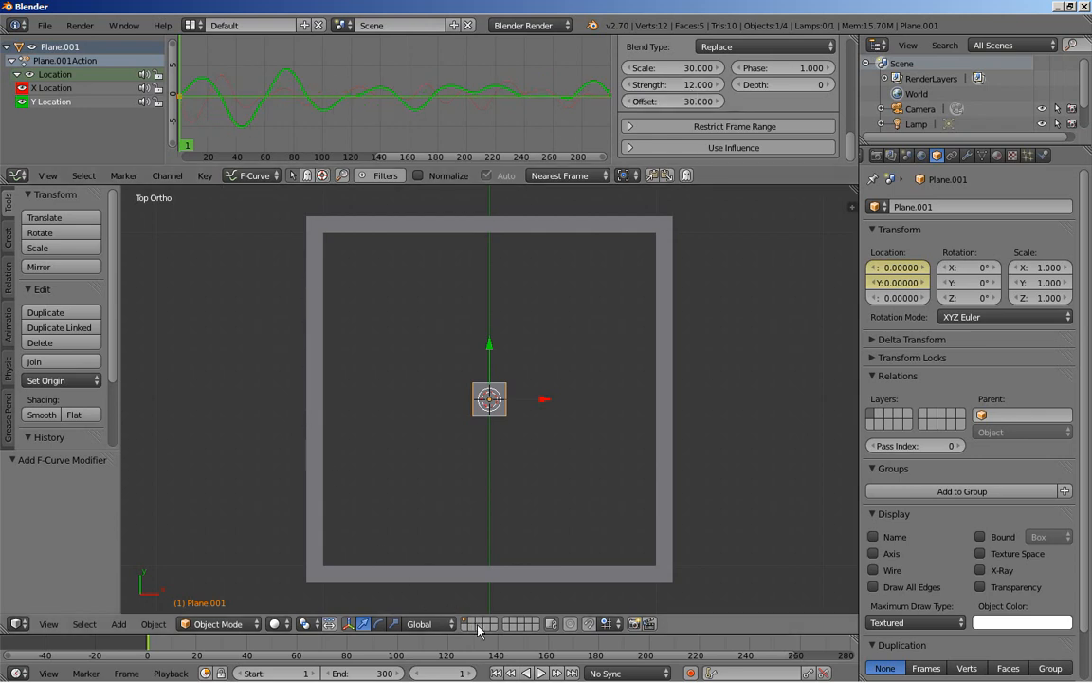
key("alt+a")
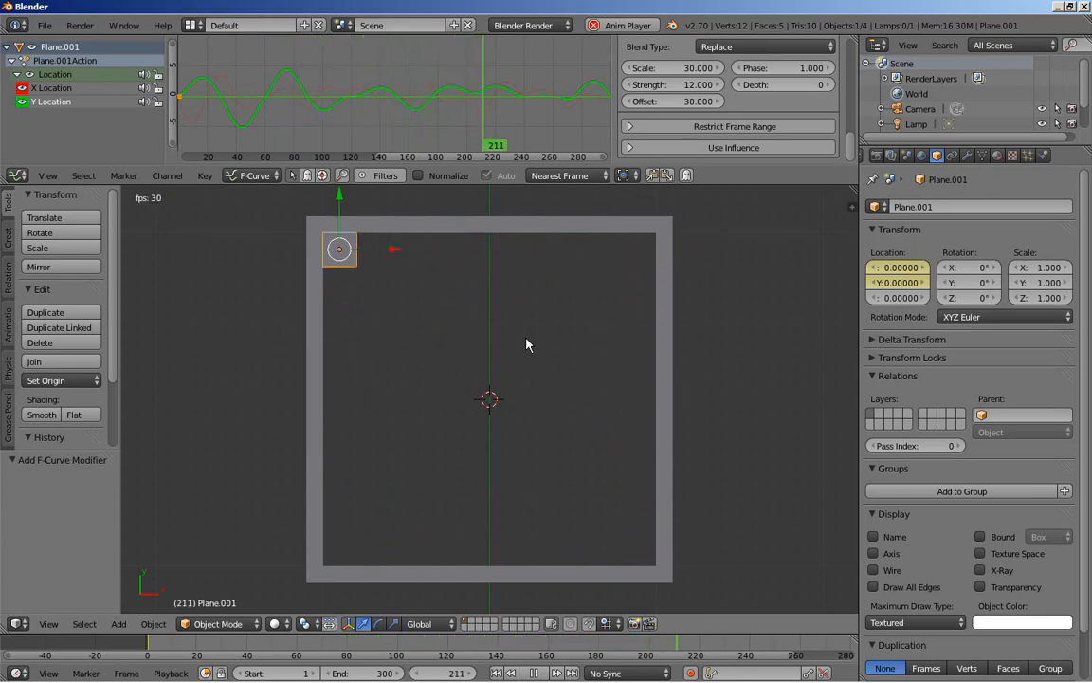
left_click(533, 673)
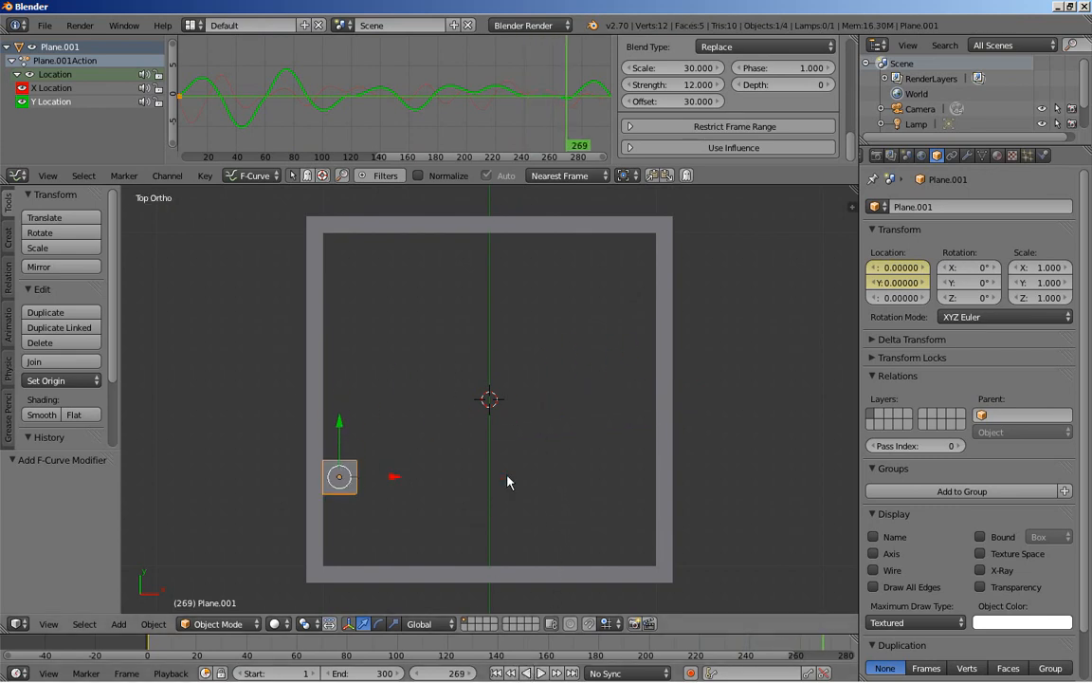
Parent the small plane to the square frame with the Object option.
scroll(508, 481, "down", 3)
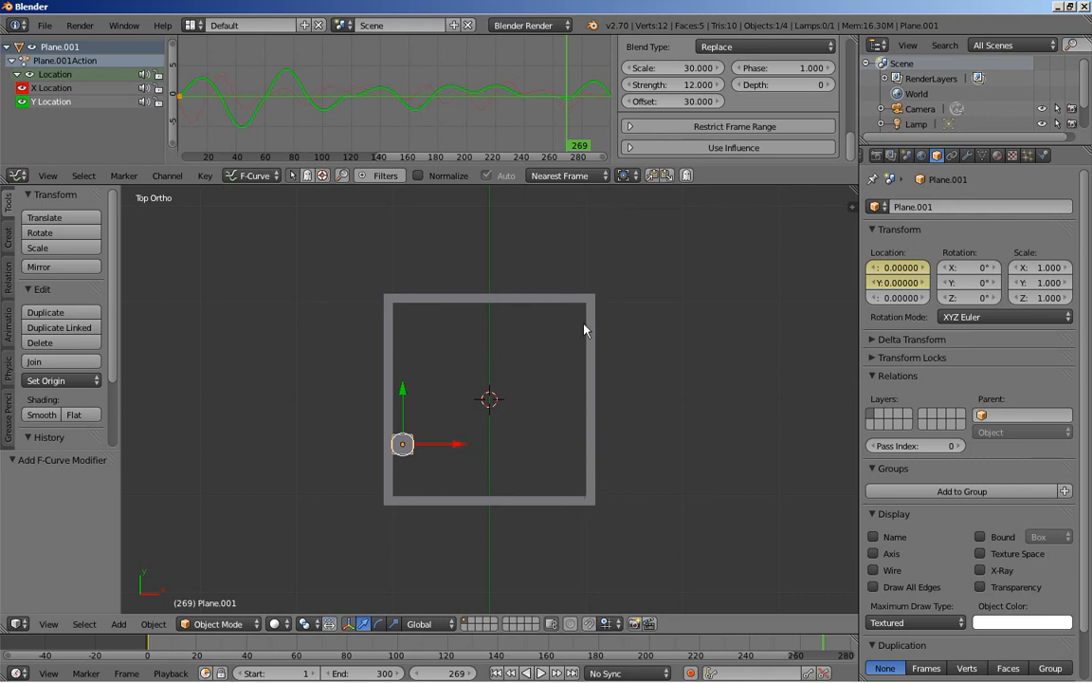
right_click(533, 305)
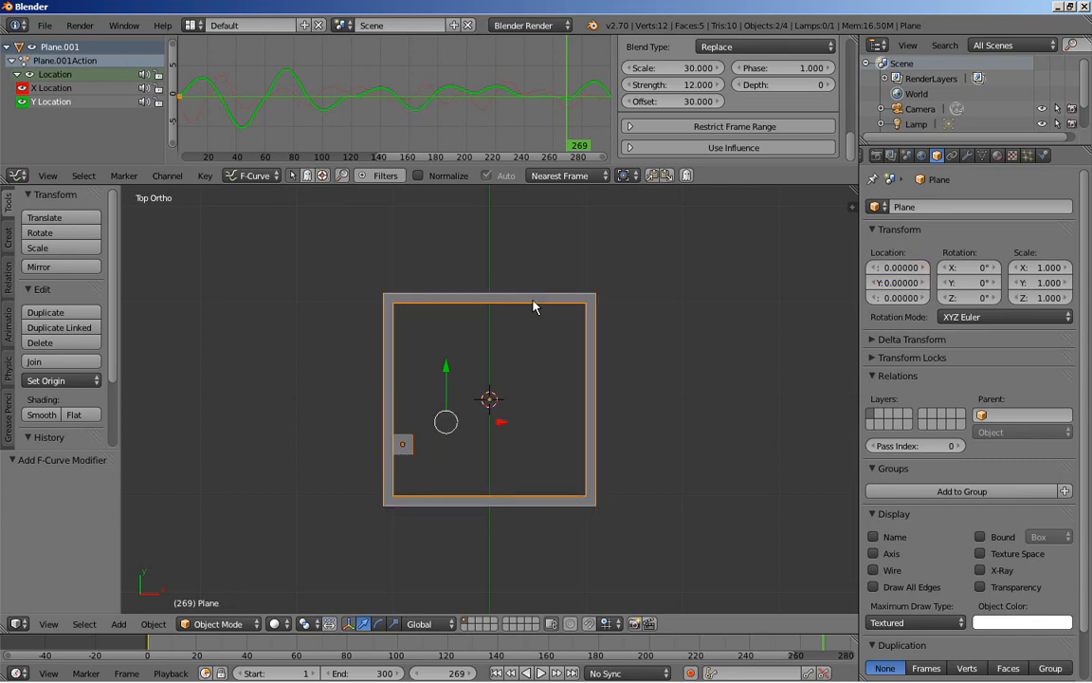
key("ctrl+p")
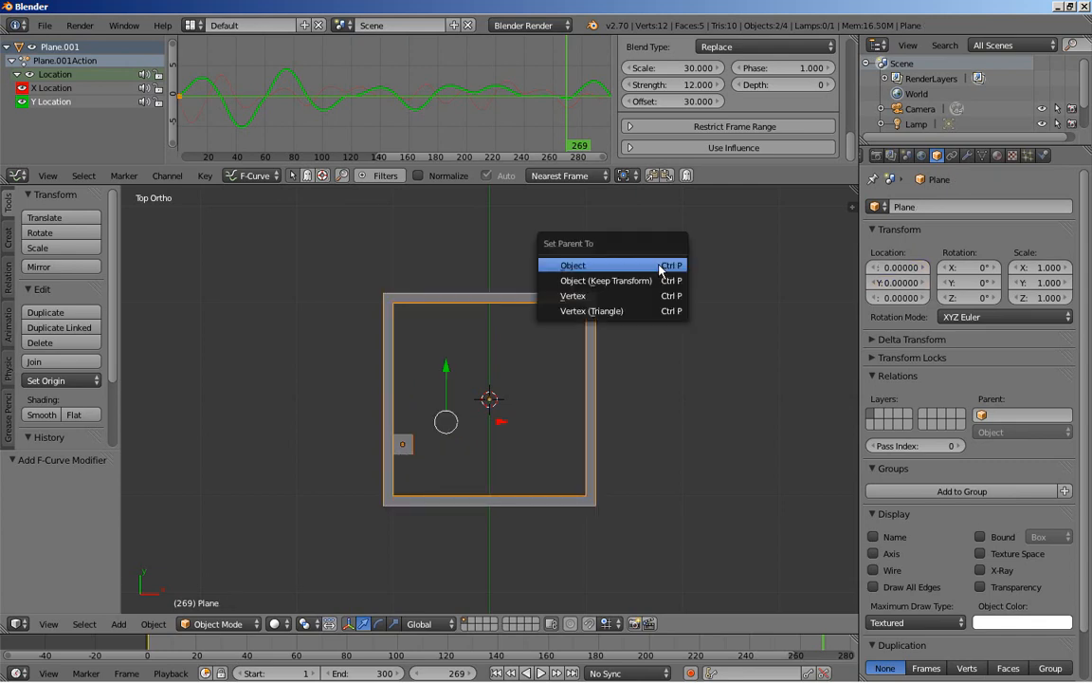
left_click(617, 265)
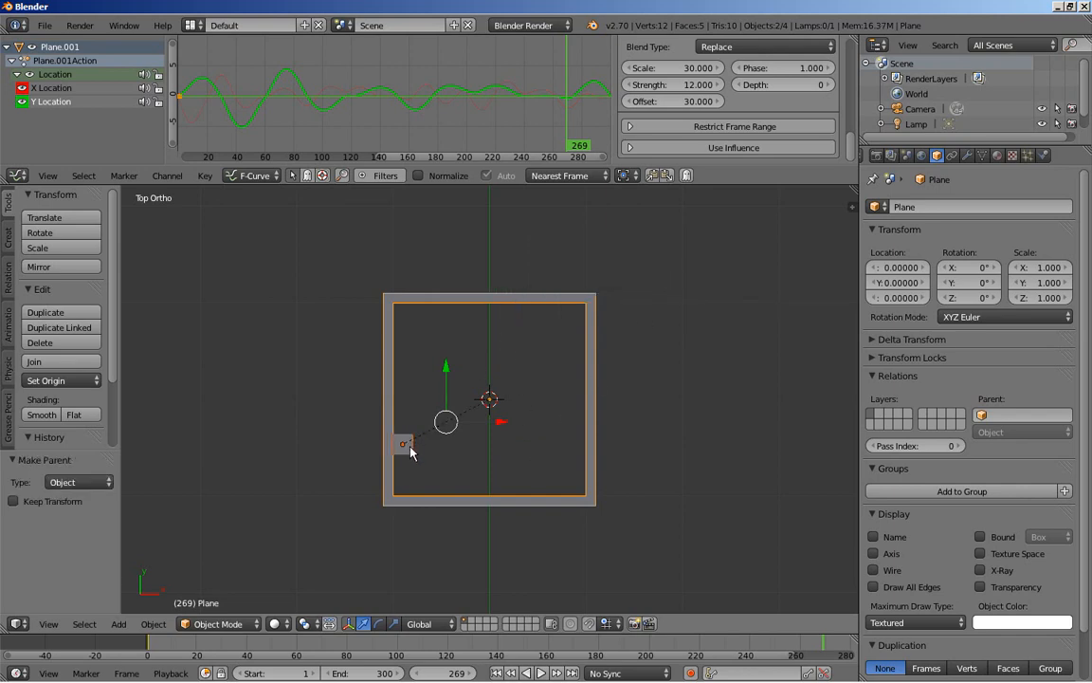
Try moving the frame to test how the parented small plane follows, and cancel the move.
scroll(495, 391, "down", 3)
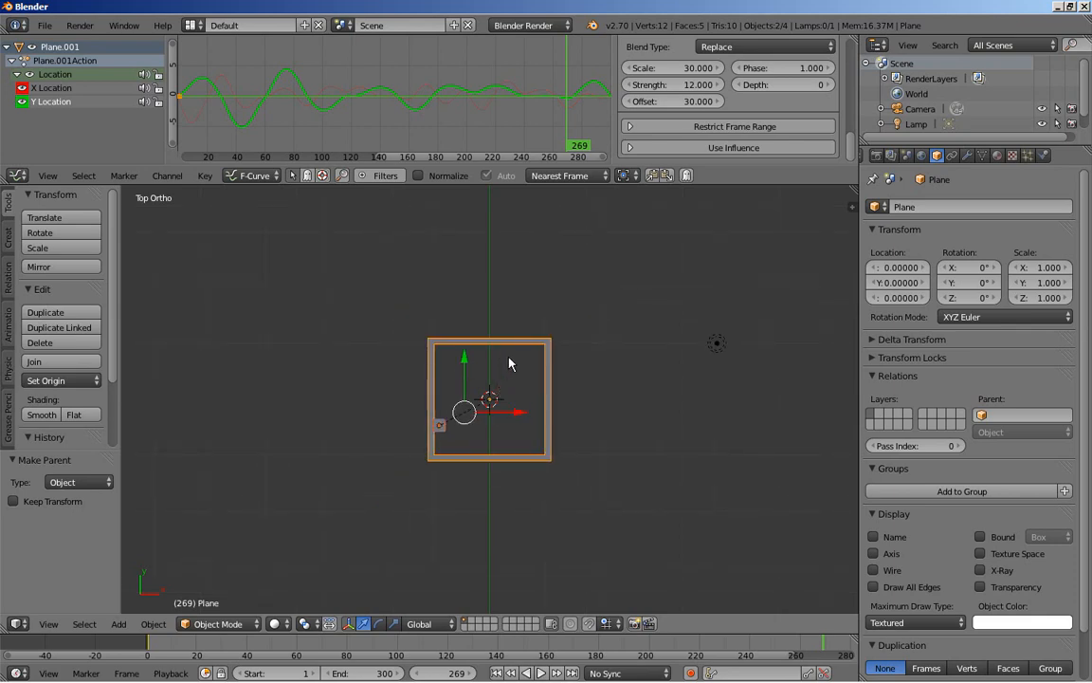
key("g")
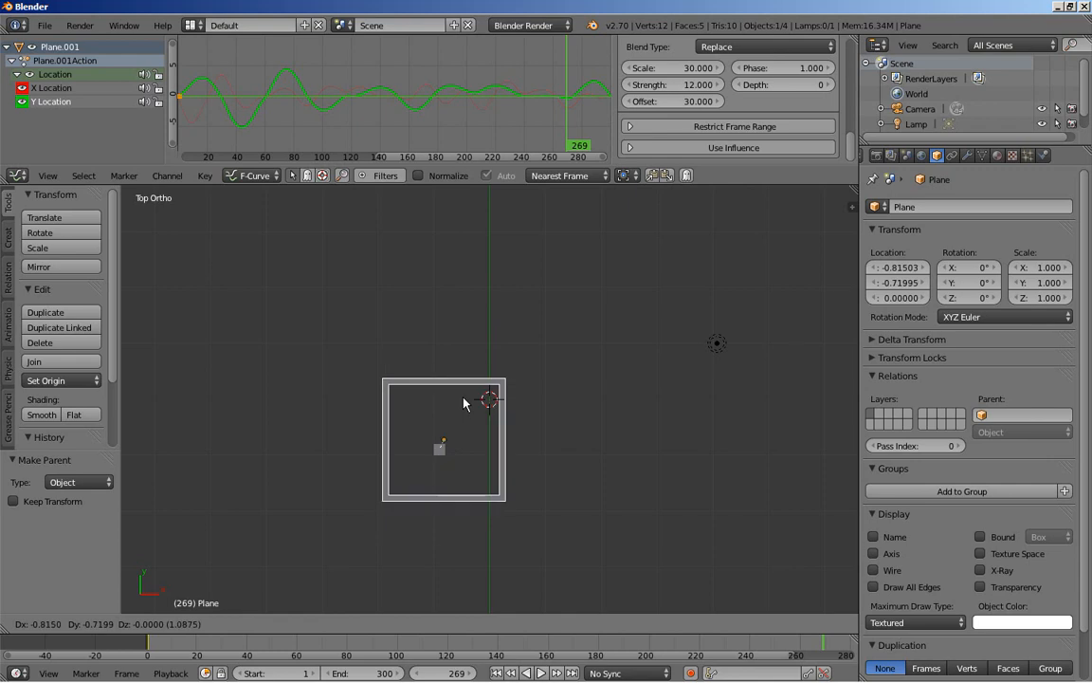
key("Escape")
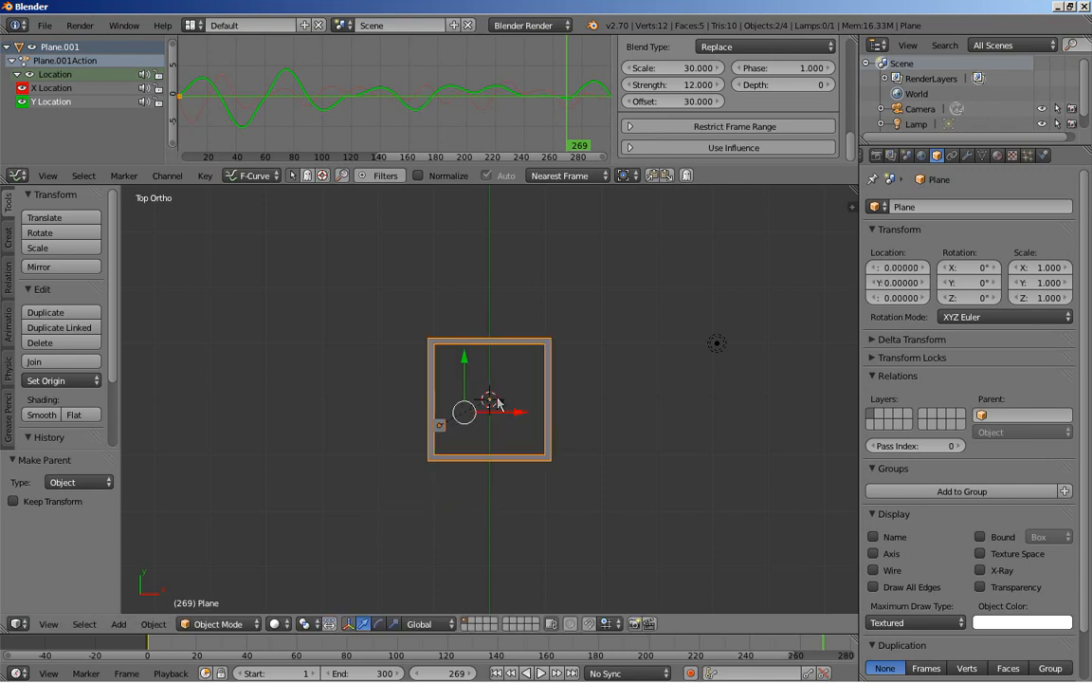
Switch the small plane's Limit Location constraint to Local Space.
right_click(440, 425)
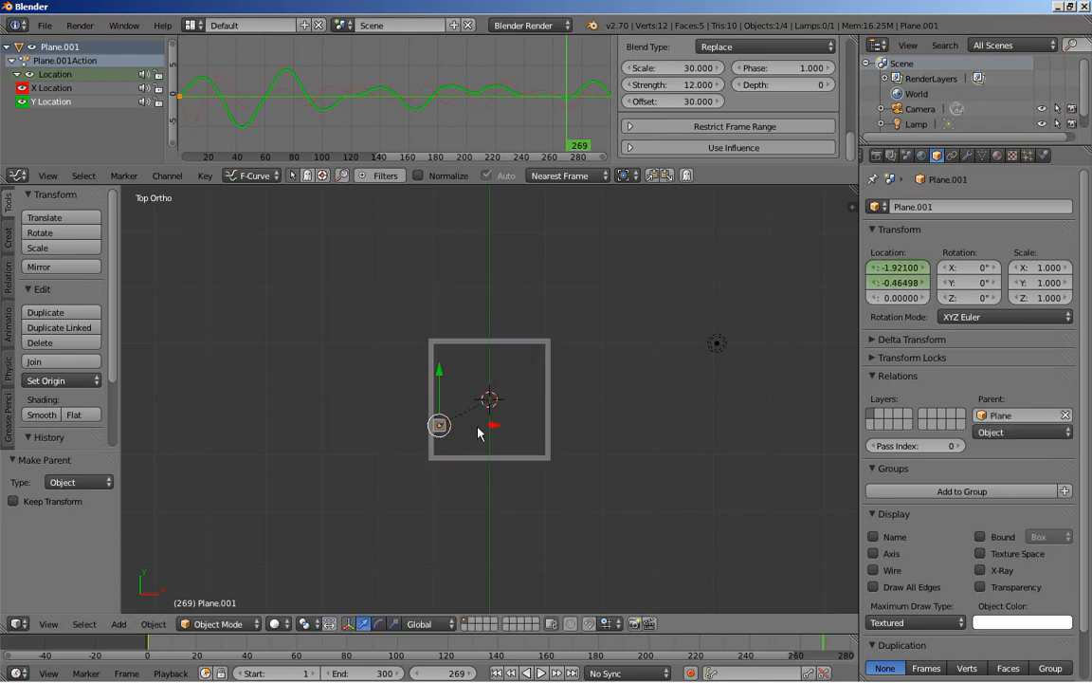
left_click(953, 157)
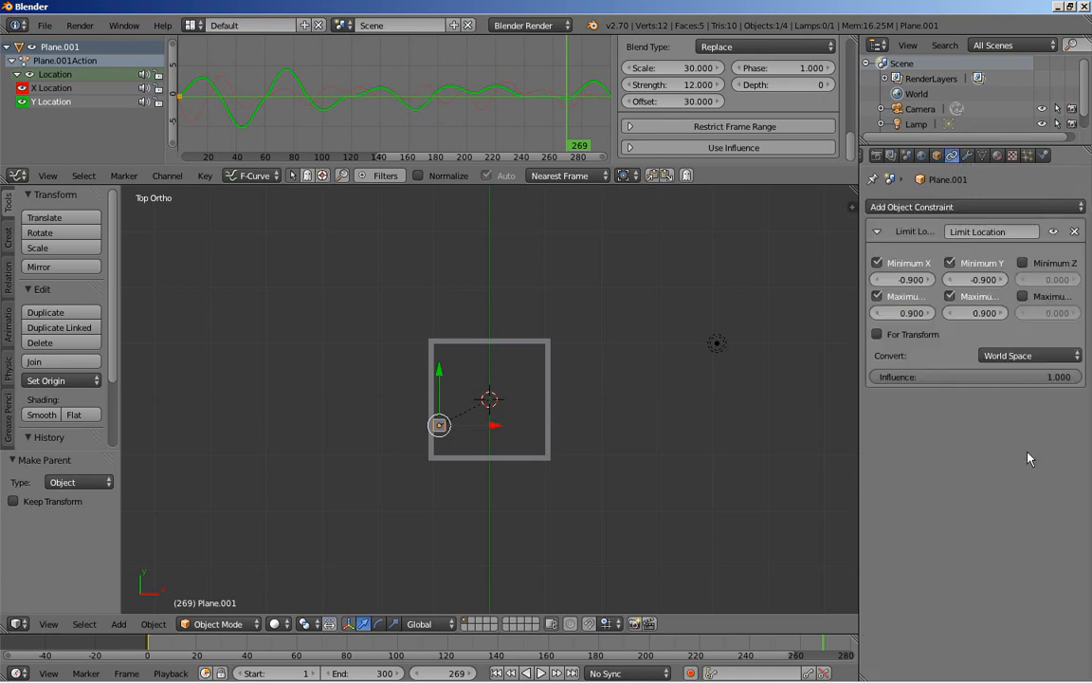
left_click(1032, 355)
left_click(927, 321)
Move the square frame 5 units in X and -2 units in Y, and play the animation from the first frame.
scroll(652, 431, "down", 1)
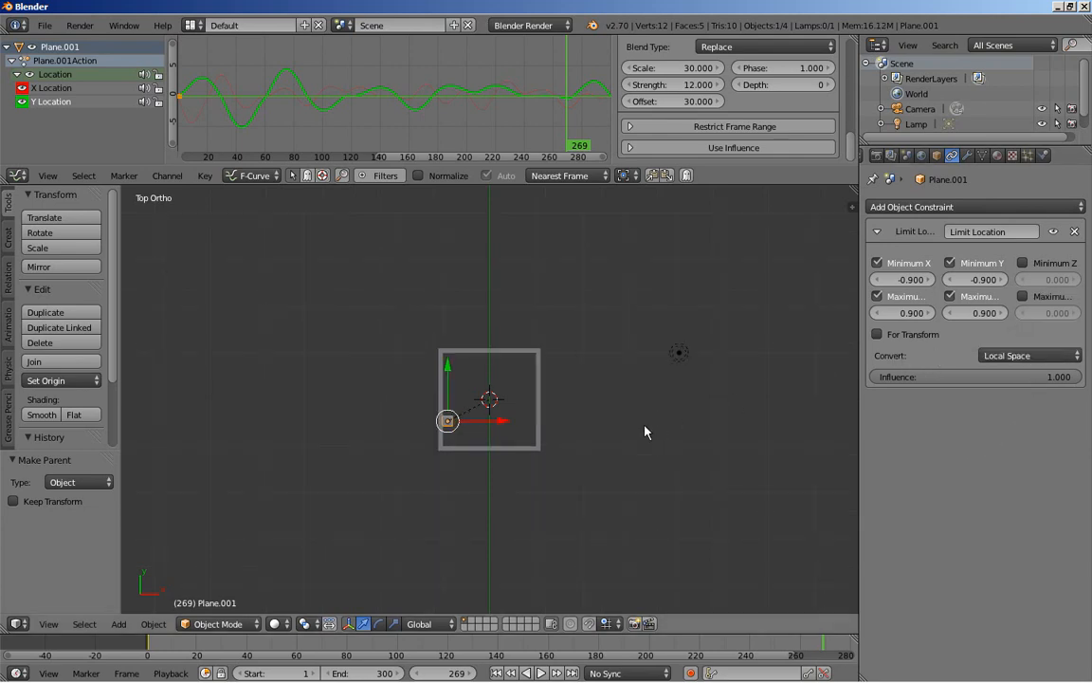
right_click(504, 370)
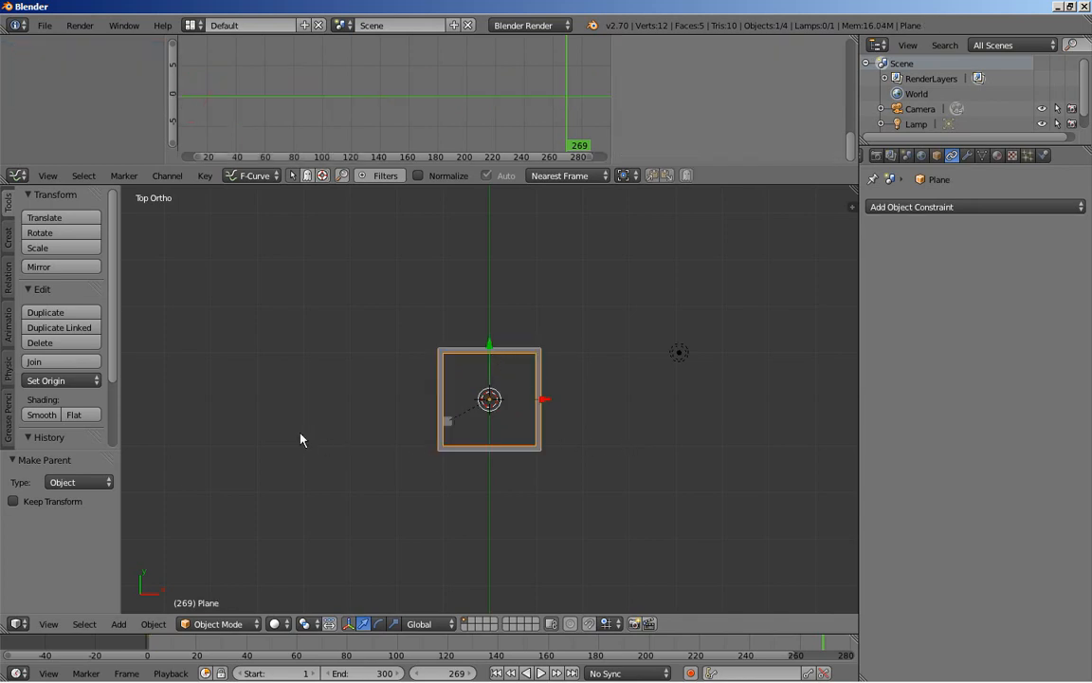
key("g")
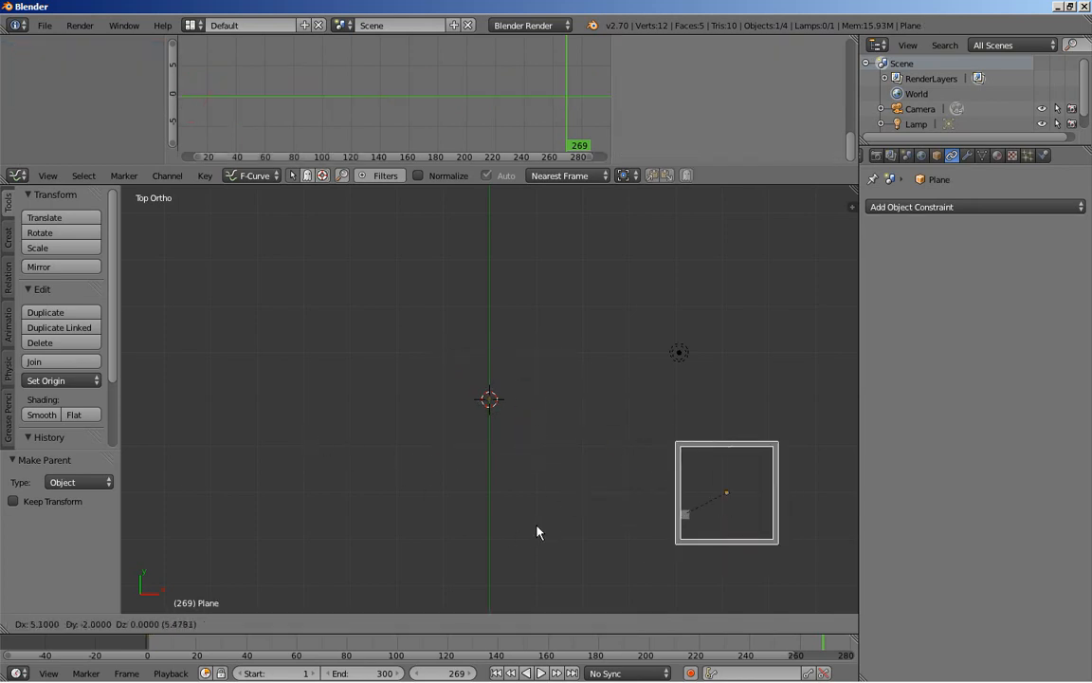
left_click(536, 528)
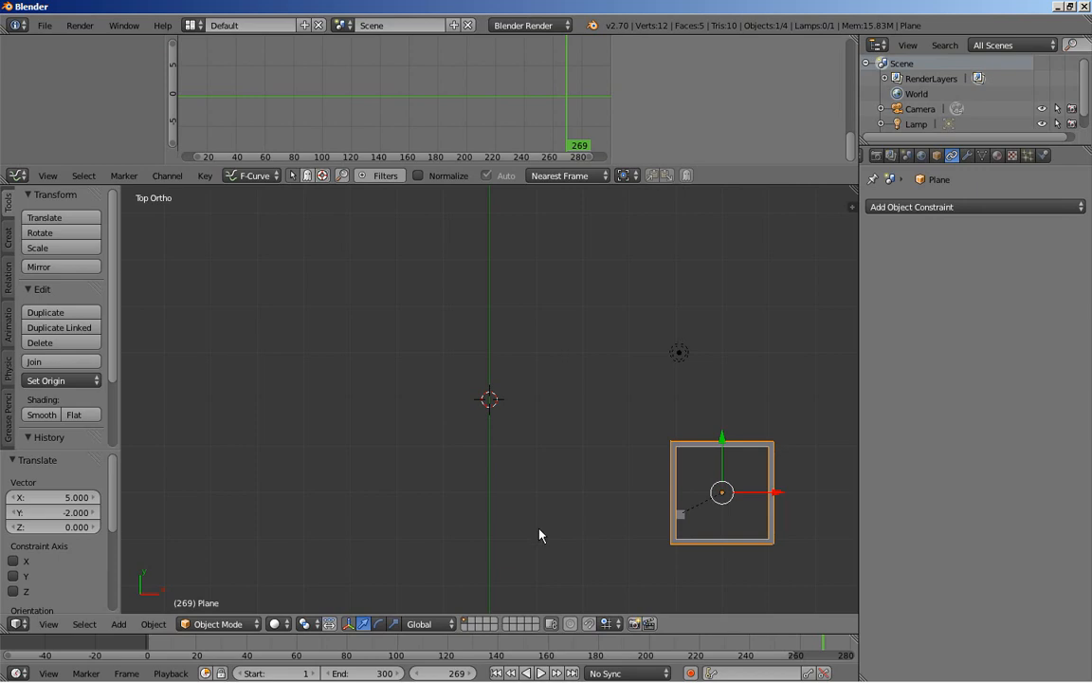
left_click(497, 673)
left_click(540, 673)
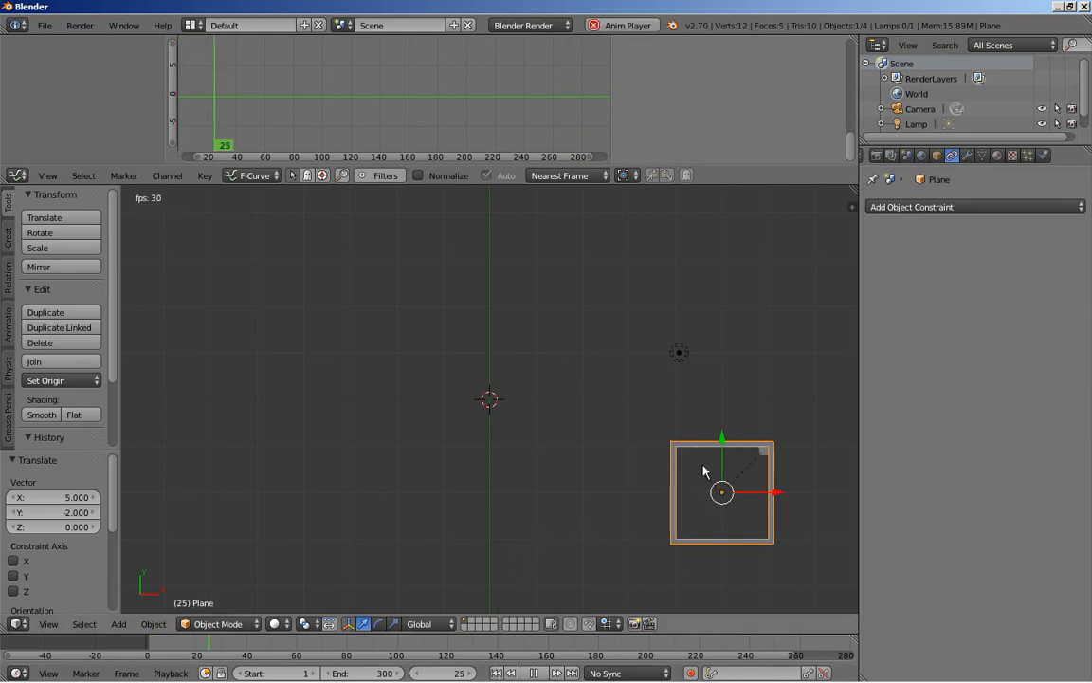